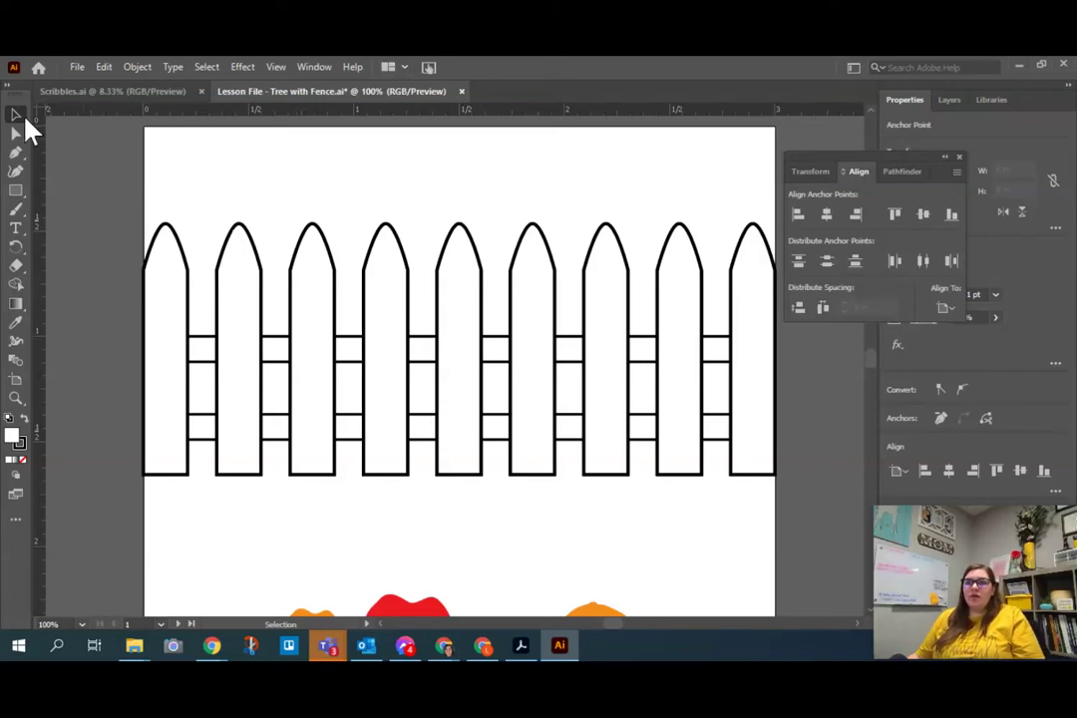
Take the Selection Tool, deselect everything, and zoom out so both the fence and tree artboards show
{"action": "left_click", "coordinate": [20, 116]}
{"action": "left_click", "coordinate": [22, 114]}
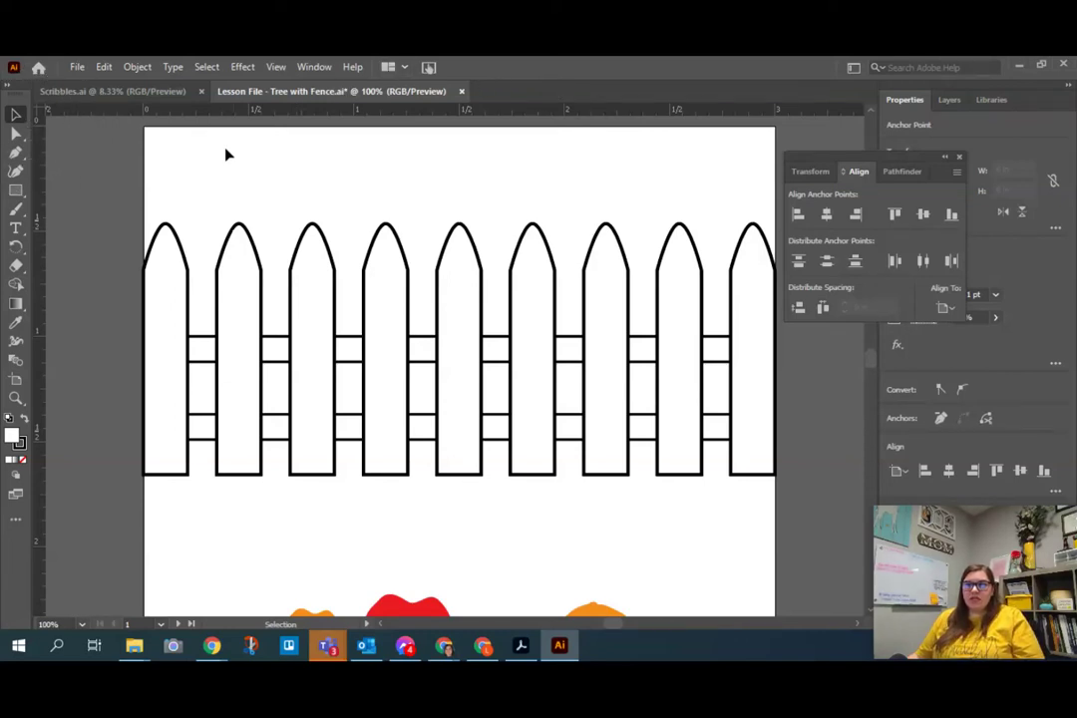
{"action": "left_click", "coordinate": [214, 209]}
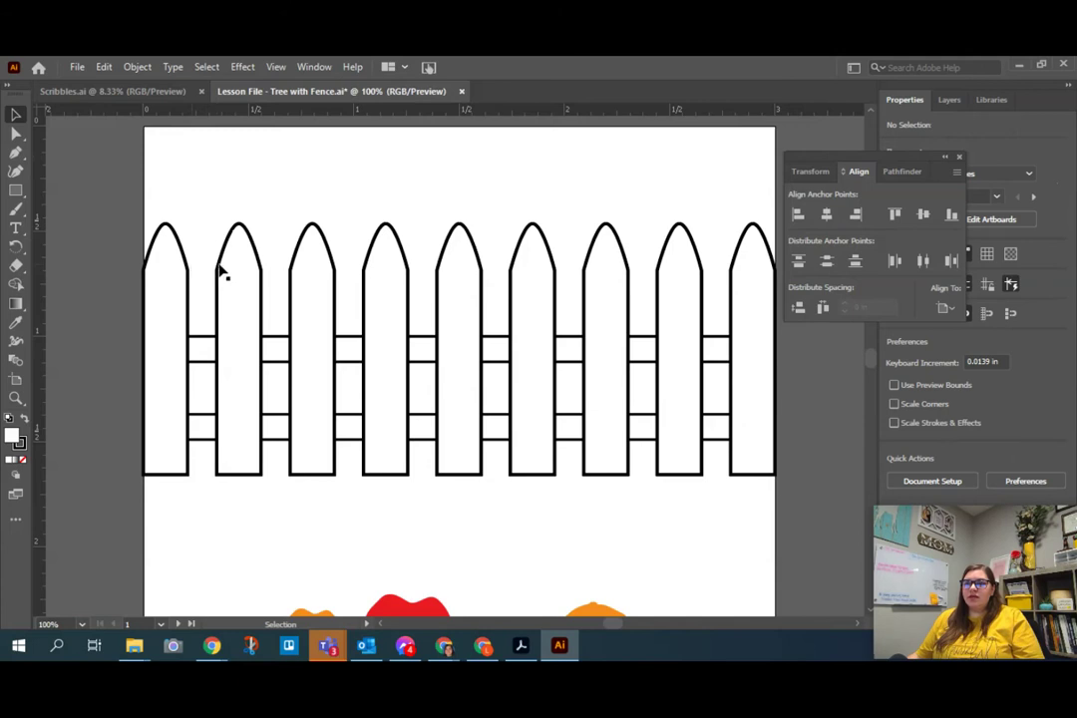
{"action": "scroll", "coordinate": [315, 271], "scroll_direction": "down", "scroll_amount": 4}
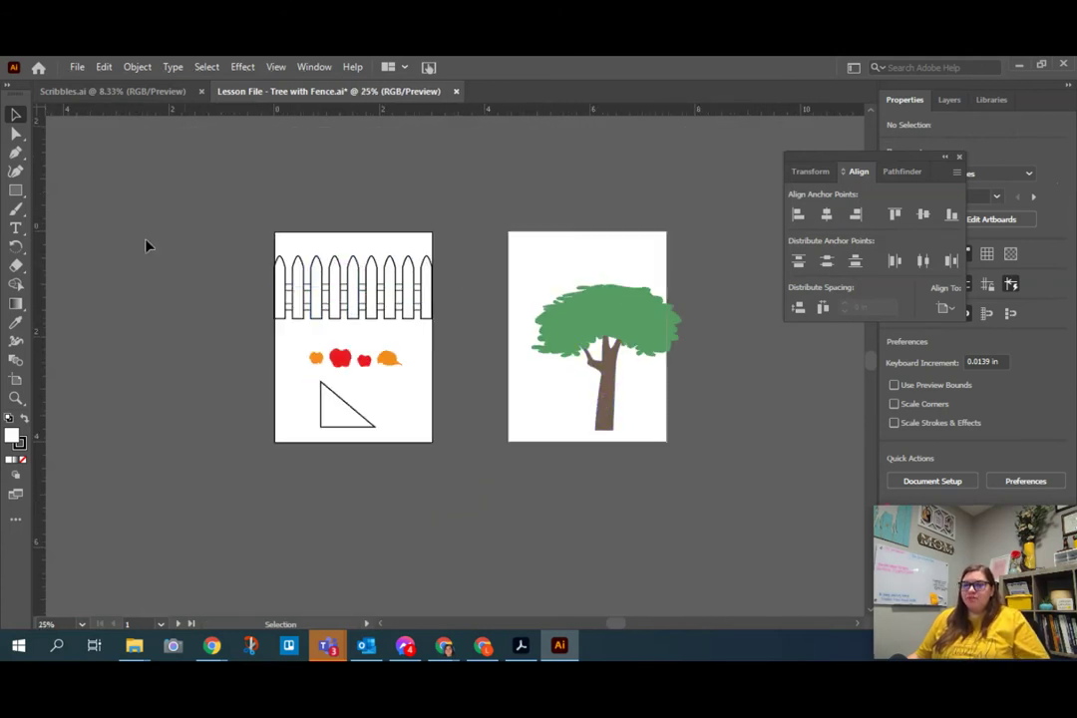
{"action": "left_click_drag", "start_coordinate": [432, 282], "coordinate": [695, 484]}
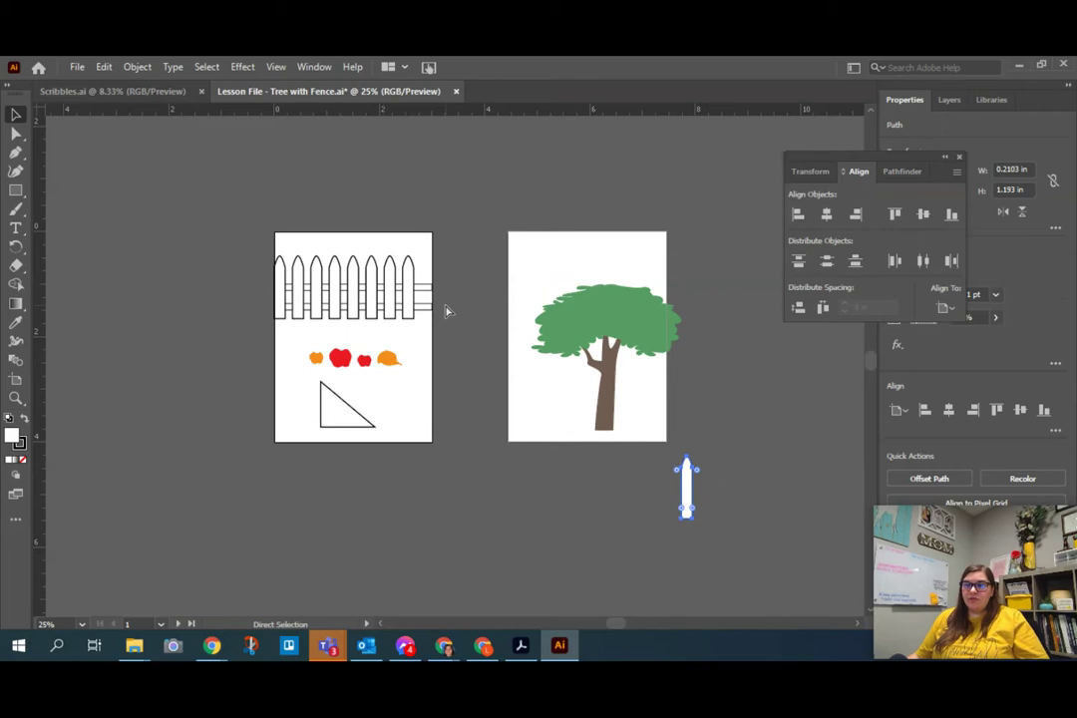
{"action": "key", "text": "ctrl+z"}
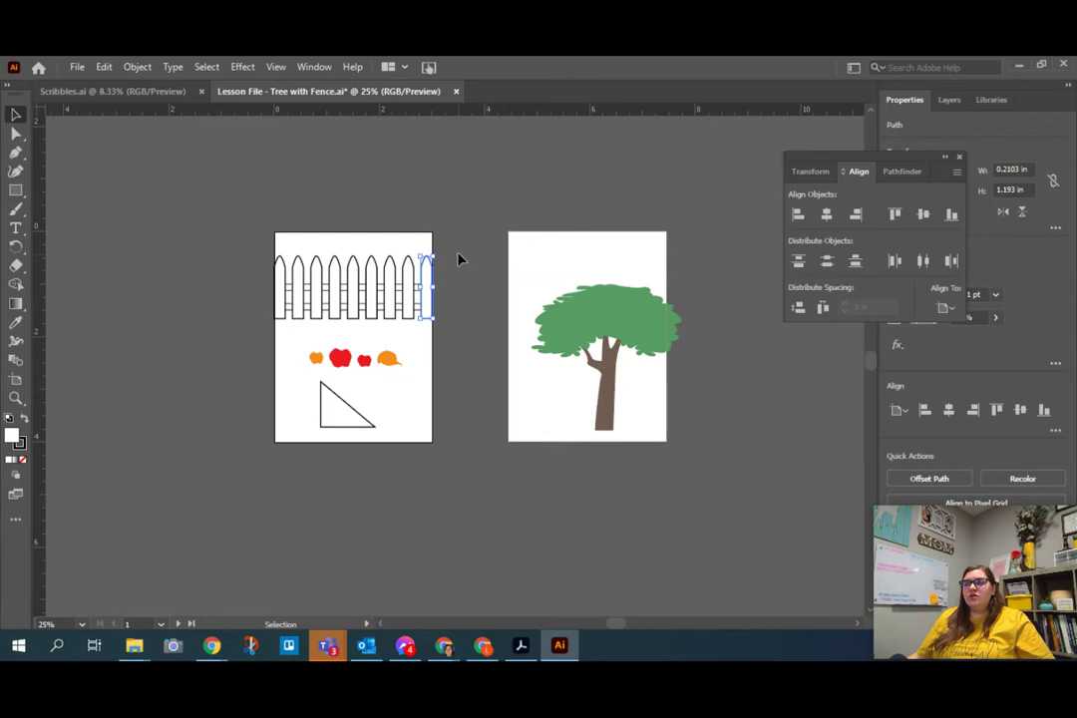
{"action": "left_click", "coordinate": [453, 261]}
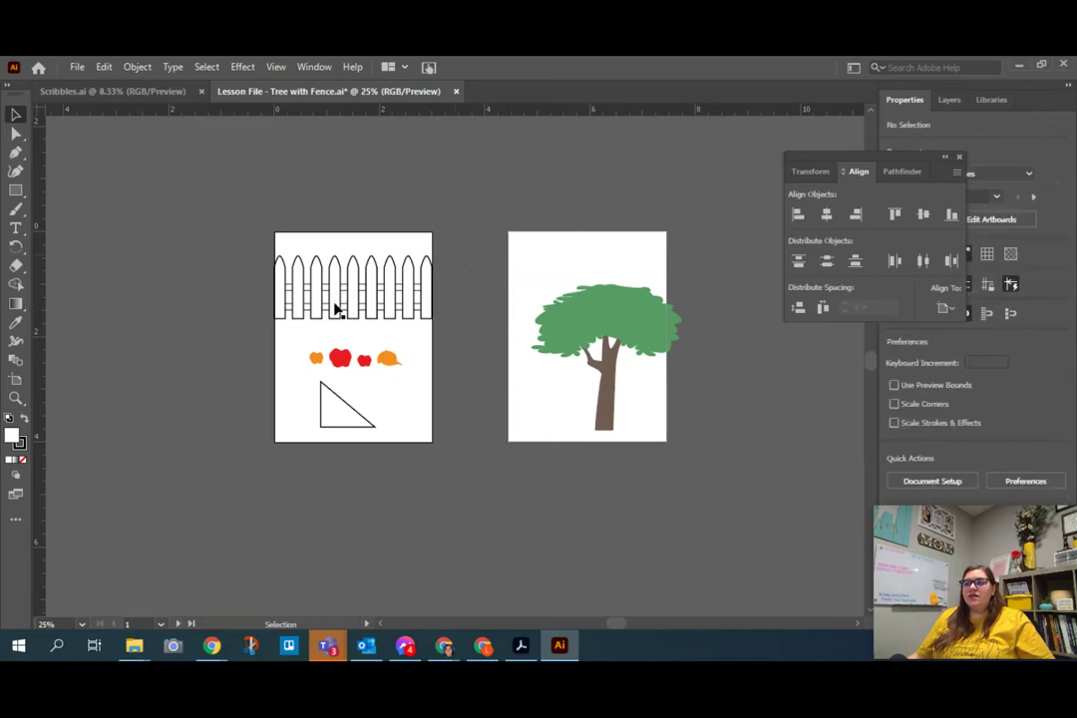
Select all the fence's picket and rail paths together with the Selection Tool
{"action": "left_click", "coordinate": [253, 254]}
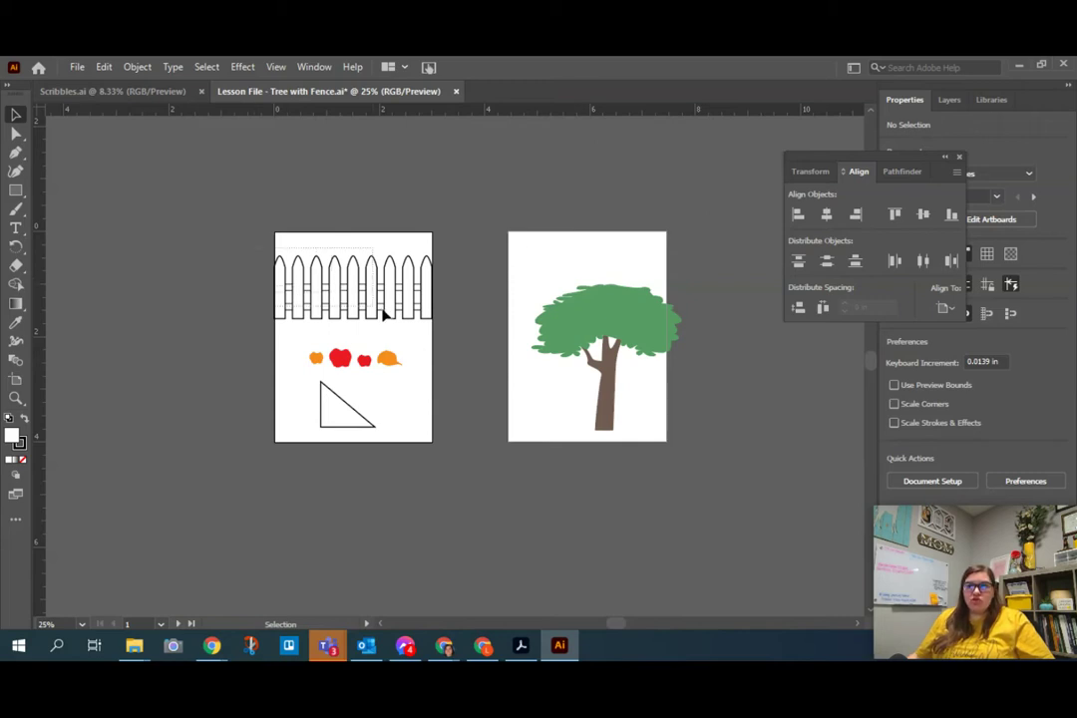
{"action": "left_click", "coordinate": [441, 330]}
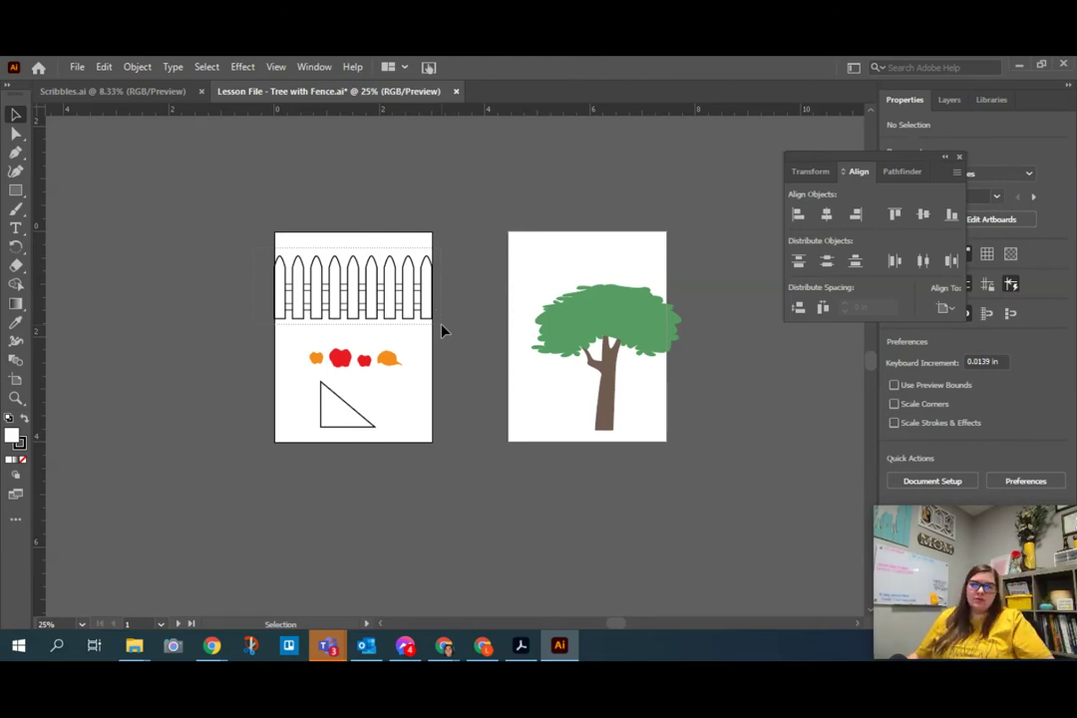
{"action": "left_click", "coordinate": [317, 261]}
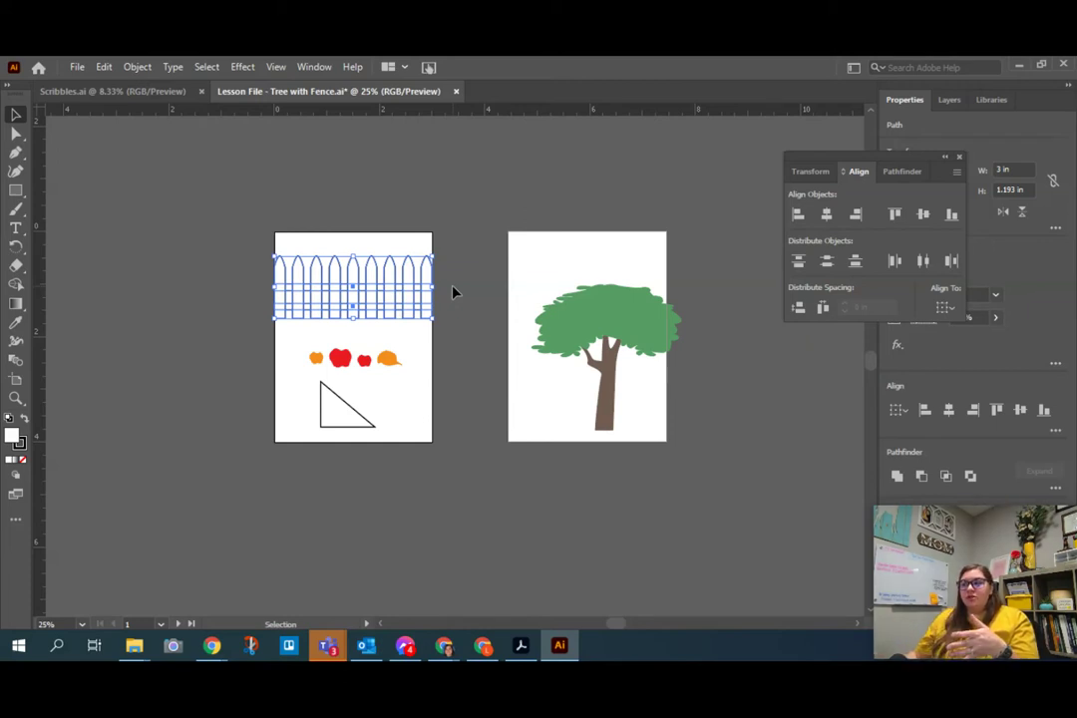
{"action": "left_click_drag", "start_coordinate": [973, 578], "coordinate": [716, 557]}
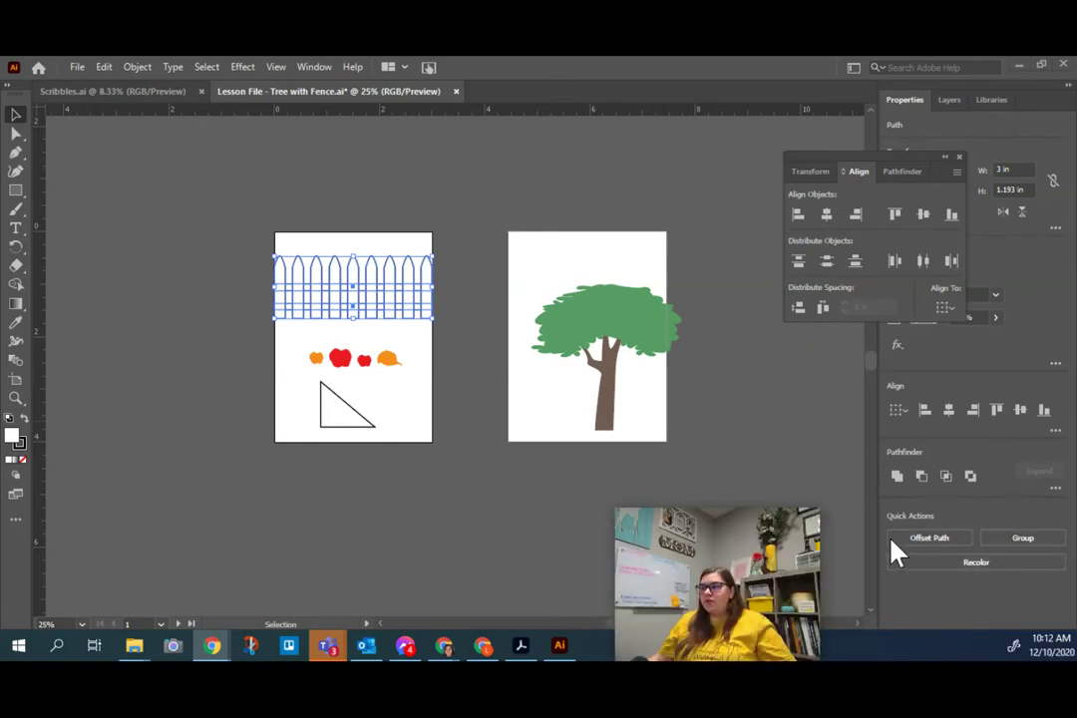
Close the floating Align/Transform/Pathfinder panel
{"action": "left_click", "coordinate": [960, 157]}
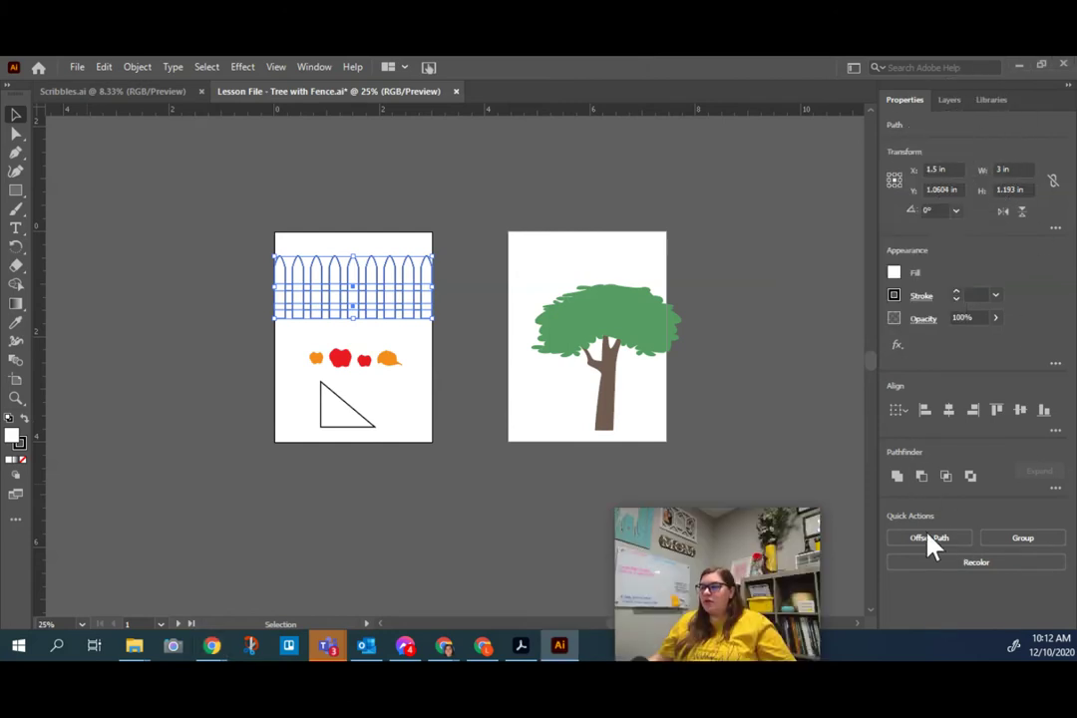
{"action": "left_click", "coordinate": [1022, 548]}
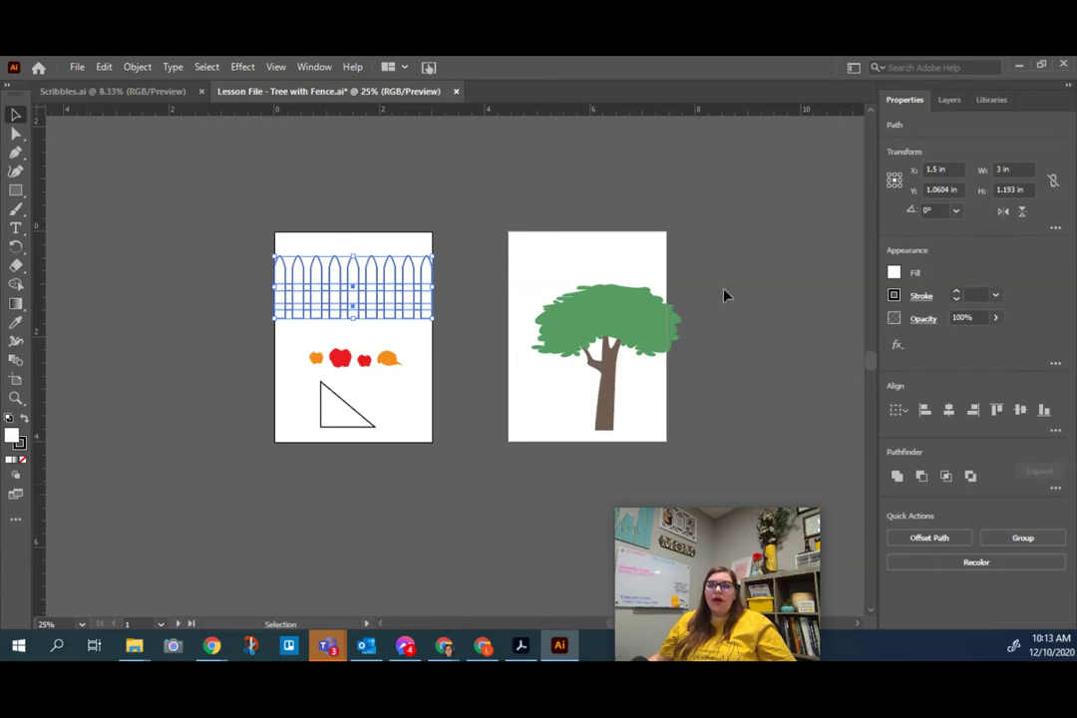
{"action": "left_click_drag", "start_coordinate": [714, 558], "coordinate": [980, 555]}
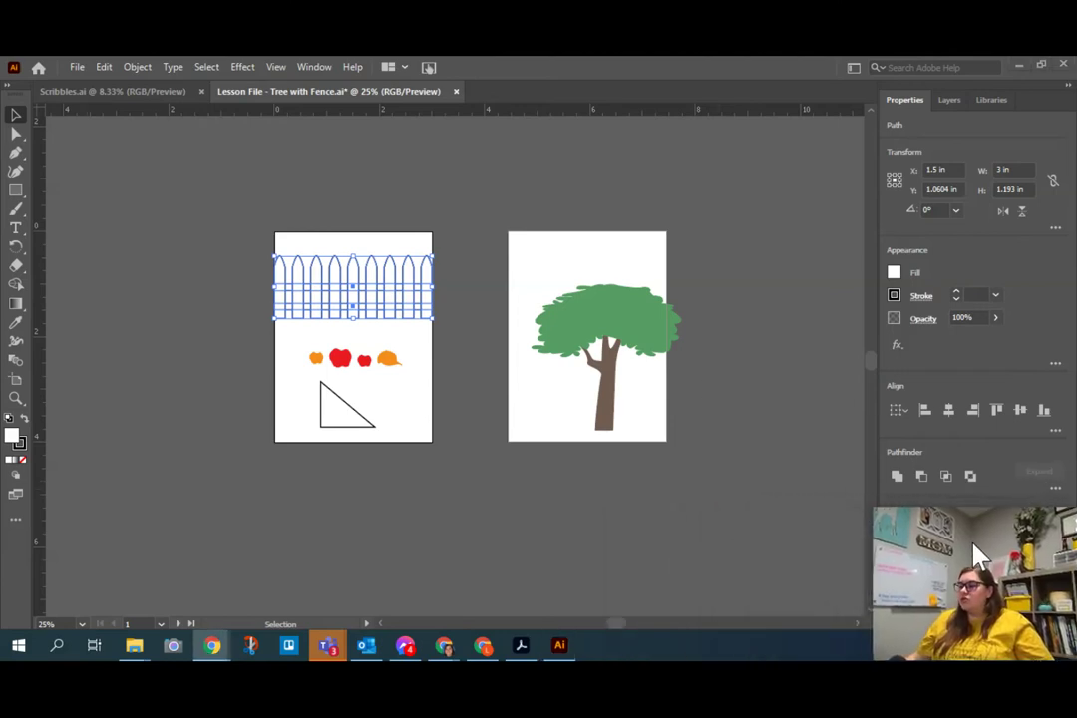
Open and dismiss the Object menu and the selected fence's right-click context menu
{"action": "left_click", "coordinate": [140, 67]}
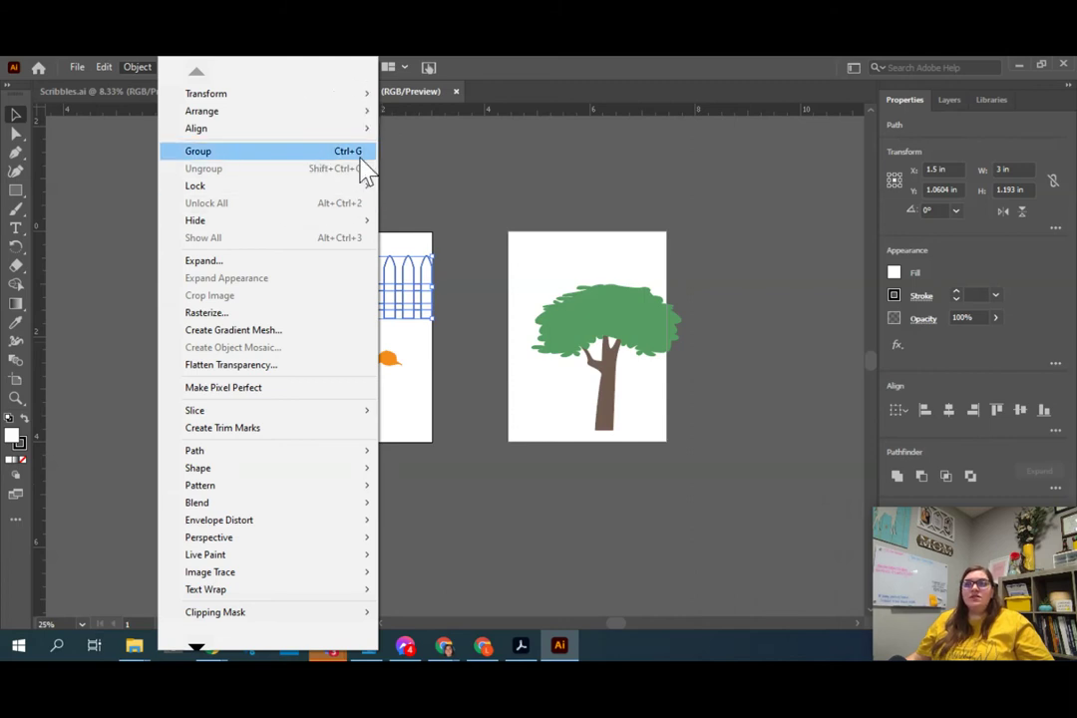
{"action": "left_click", "coordinate": [412, 284]}
{"action": "right_click", "coordinate": [406, 278]}
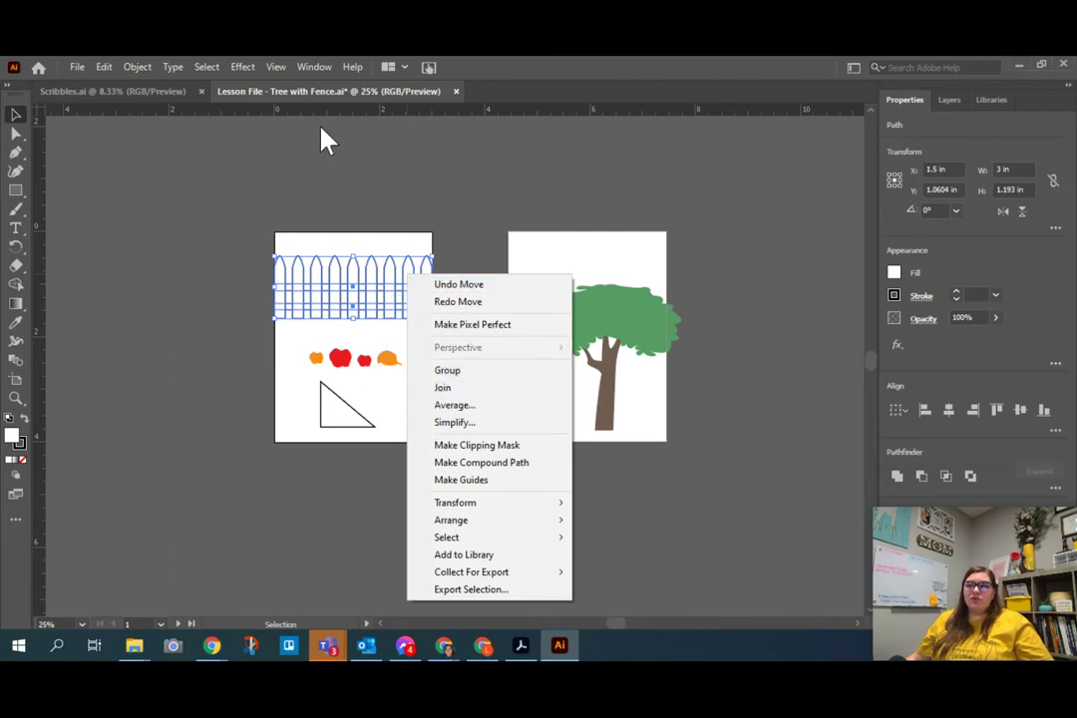
{"action": "left_click", "coordinate": [339, 93]}
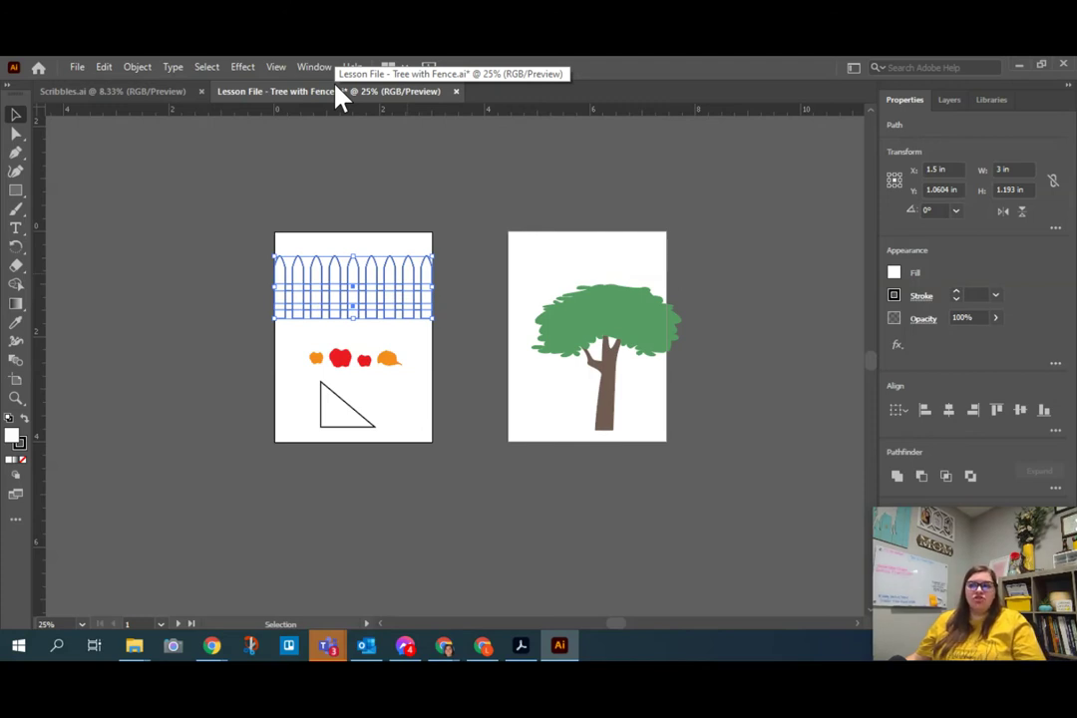
Group the selected fence paths with Ctrl+G and check that the fence now selects as one group
{"action": "key", "text": "ctrl+g"}
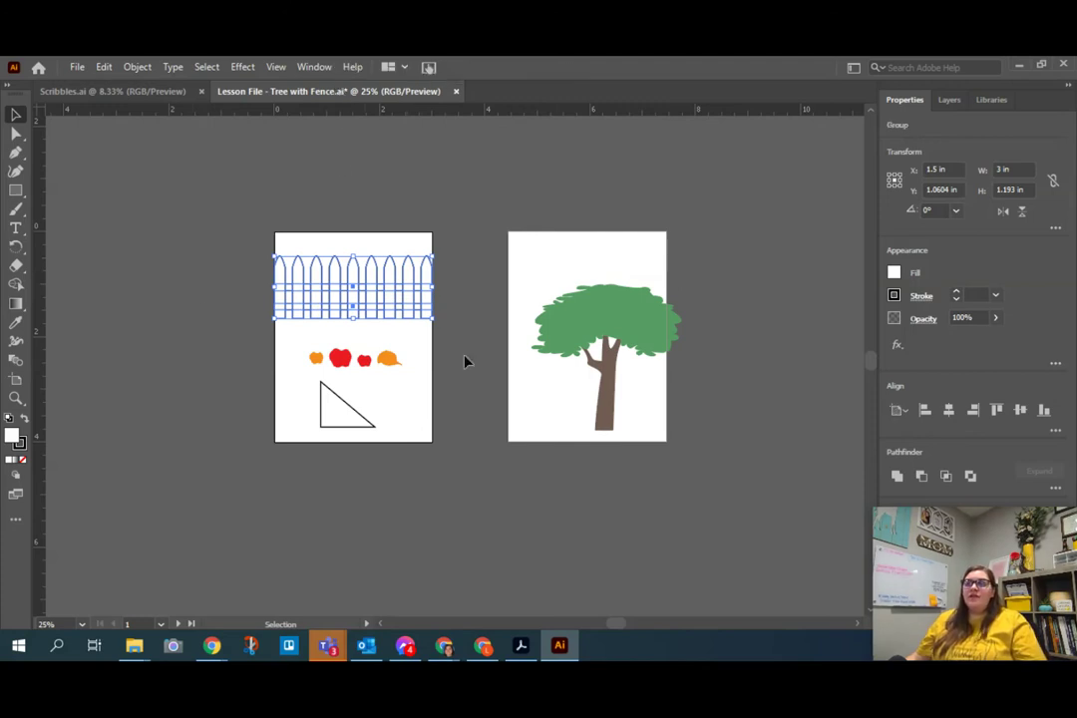
{"action": "left_click", "coordinate": [483, 298]}
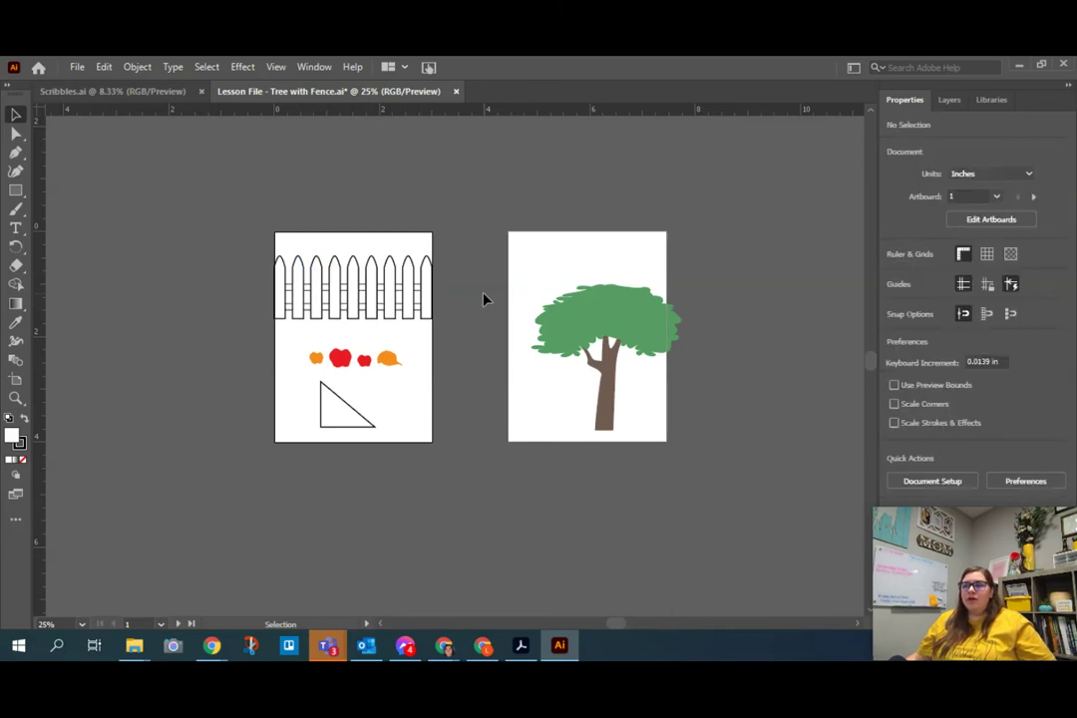
{"action": "left_click", "coordinate": [391, 281]}
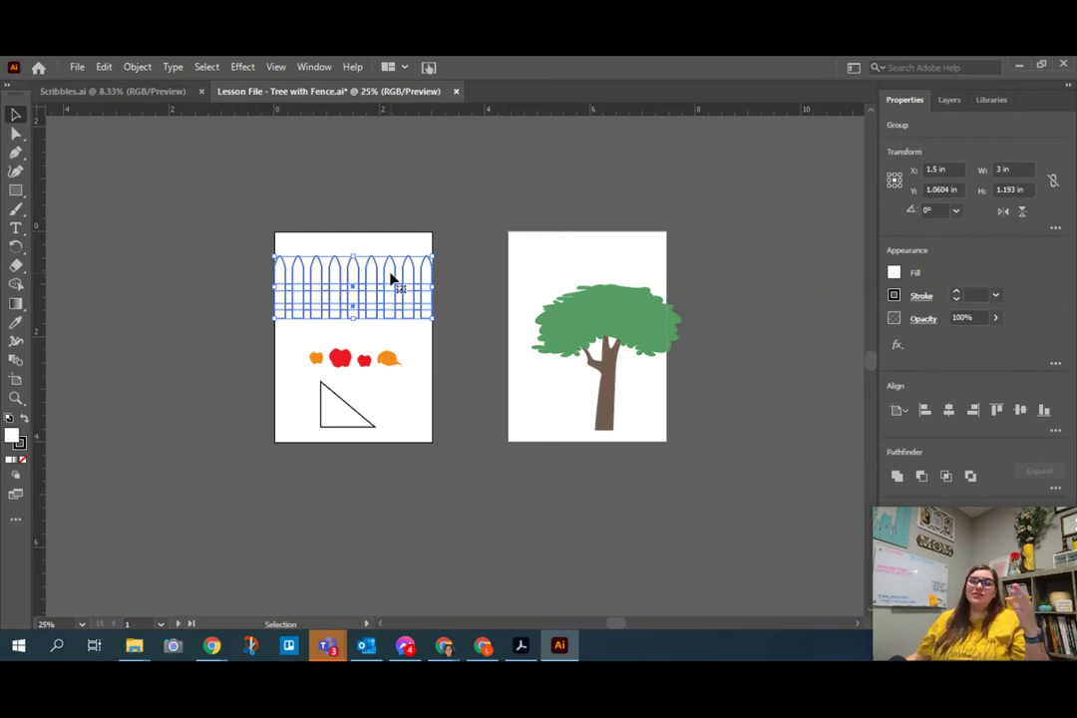
{"action": "left_click", "coordinate": [442, 223]}
Move the fence group onto the bottom of the tree artboard, nudge it right, and scroll to view it
{"action": "left_click_drag", "start_coordinate": [407, 286], "coordinate": [627, 398]}
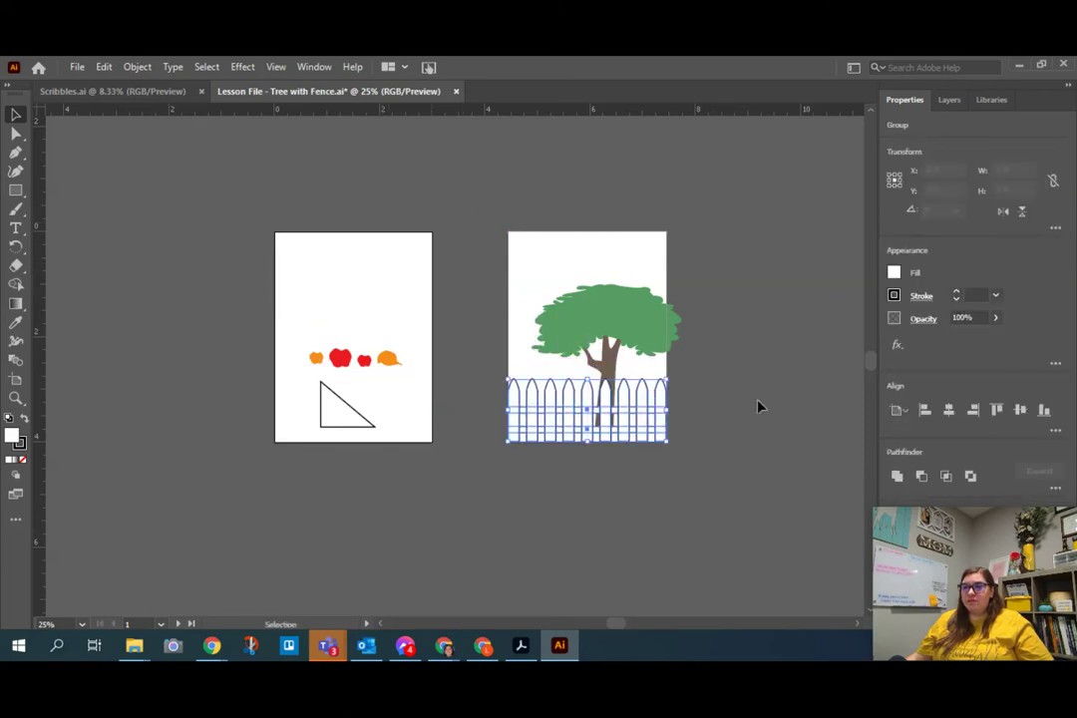
{"action": "left_click", "coordinate": [702, 400]}
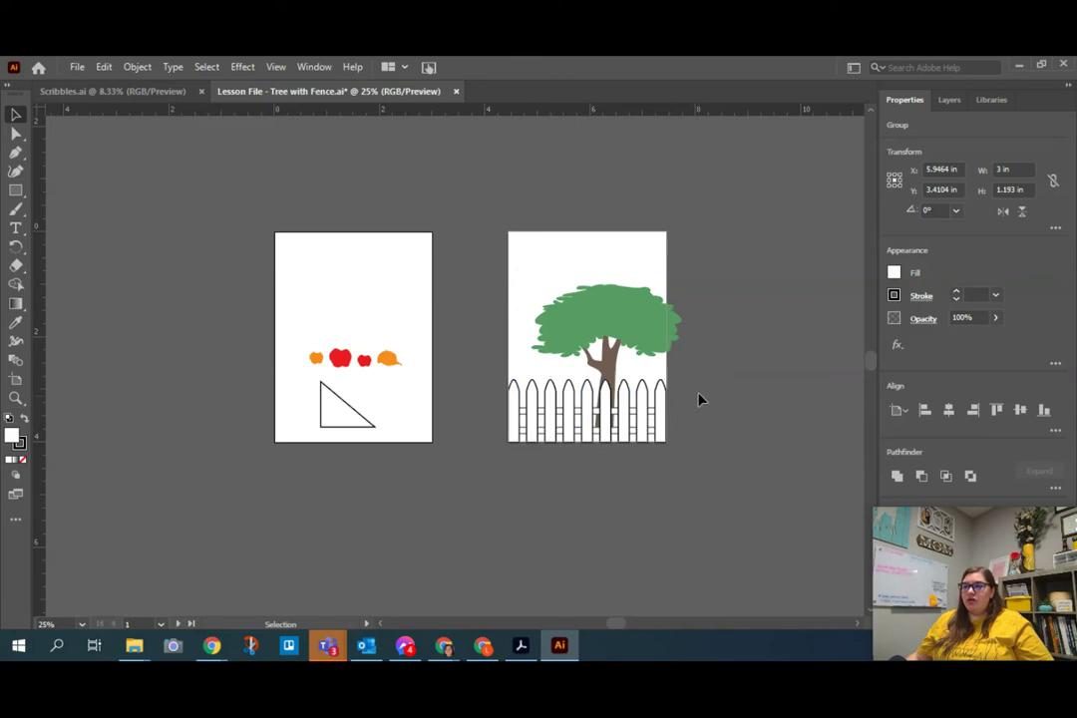
{"action": "left_click", "coordinate": [591, 424]}
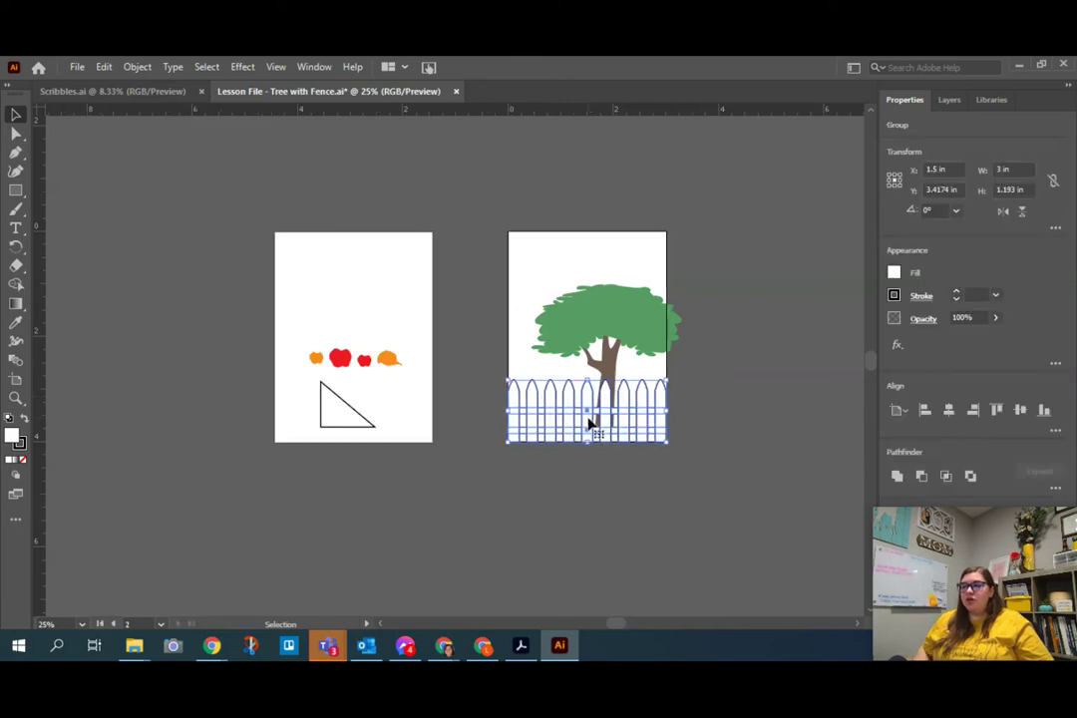
{"action": "key", "text": "Right"}
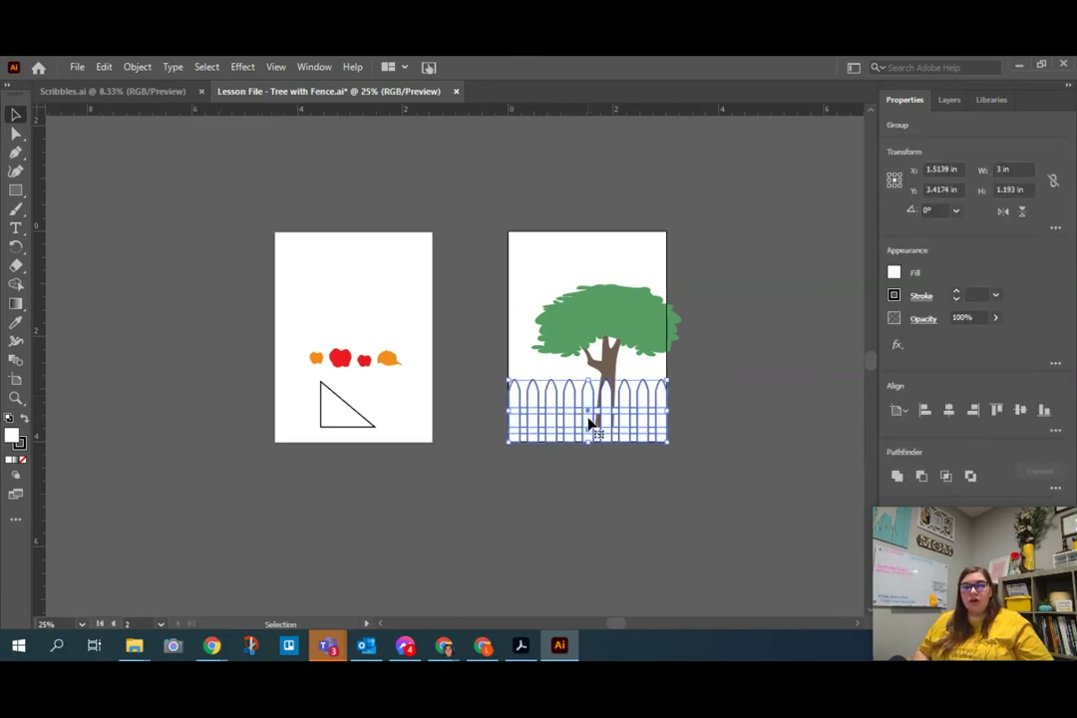
{"action": "scroll", "coordinate": [637, 457], "scroll_direction": "up", "scroll_amount": 3}
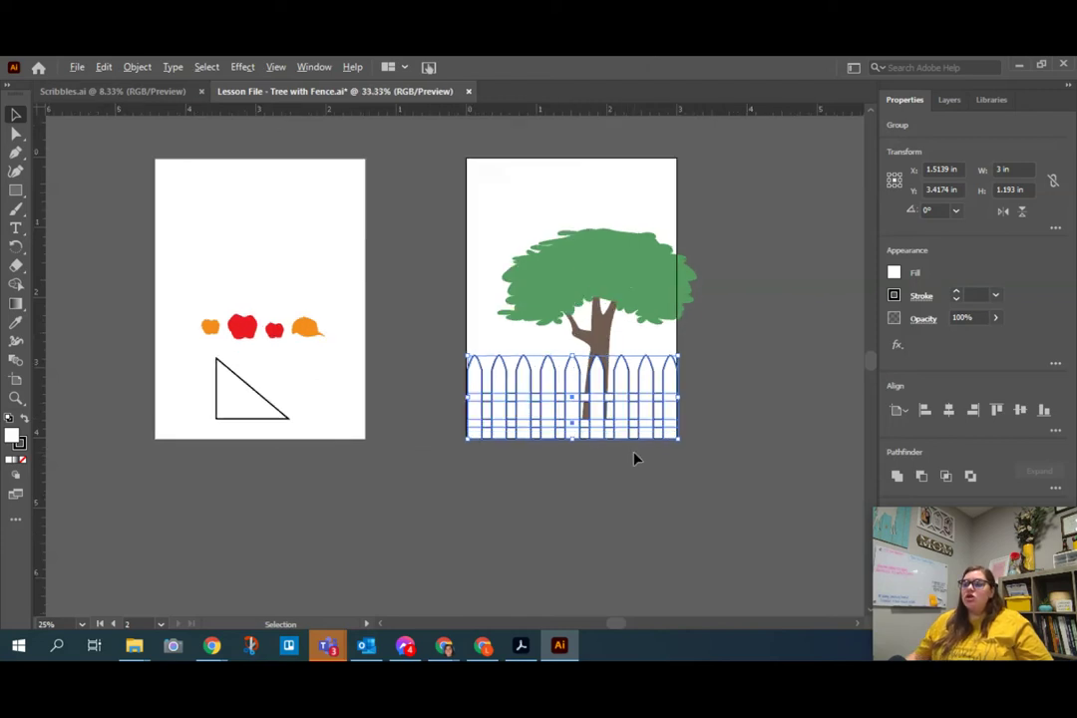
{"action": "left_click", "coordinate": [697, 469]}
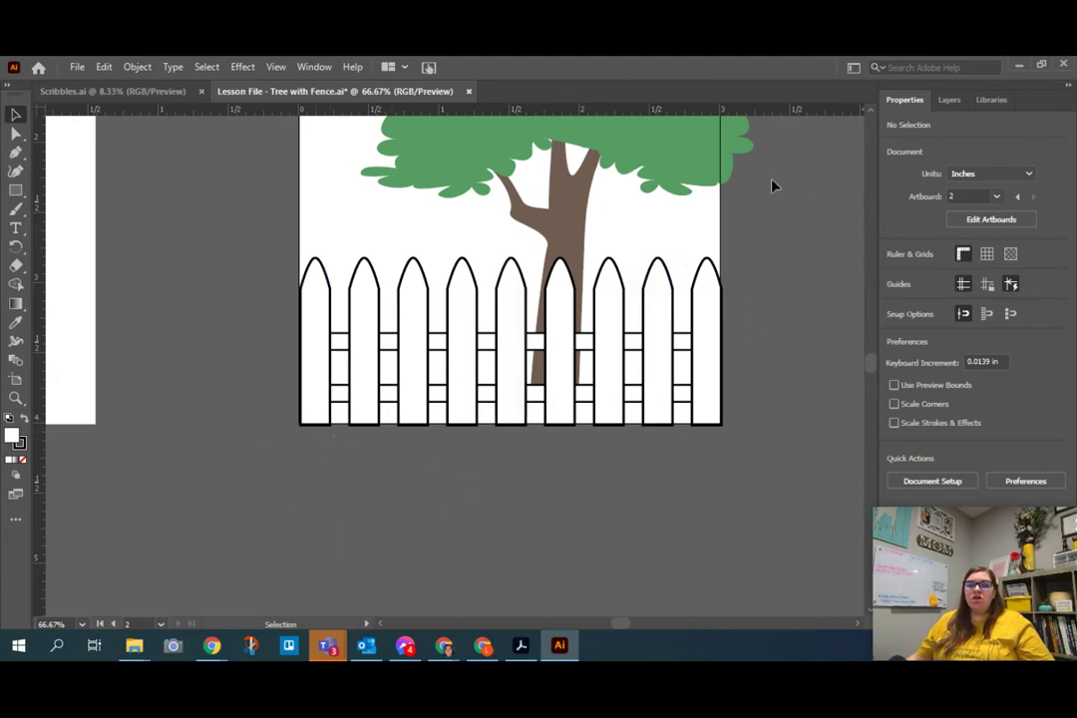
{"action": "scroll", "coordinate": [632, 281], "scroll_direction": "up", "scroll_amount": 4}
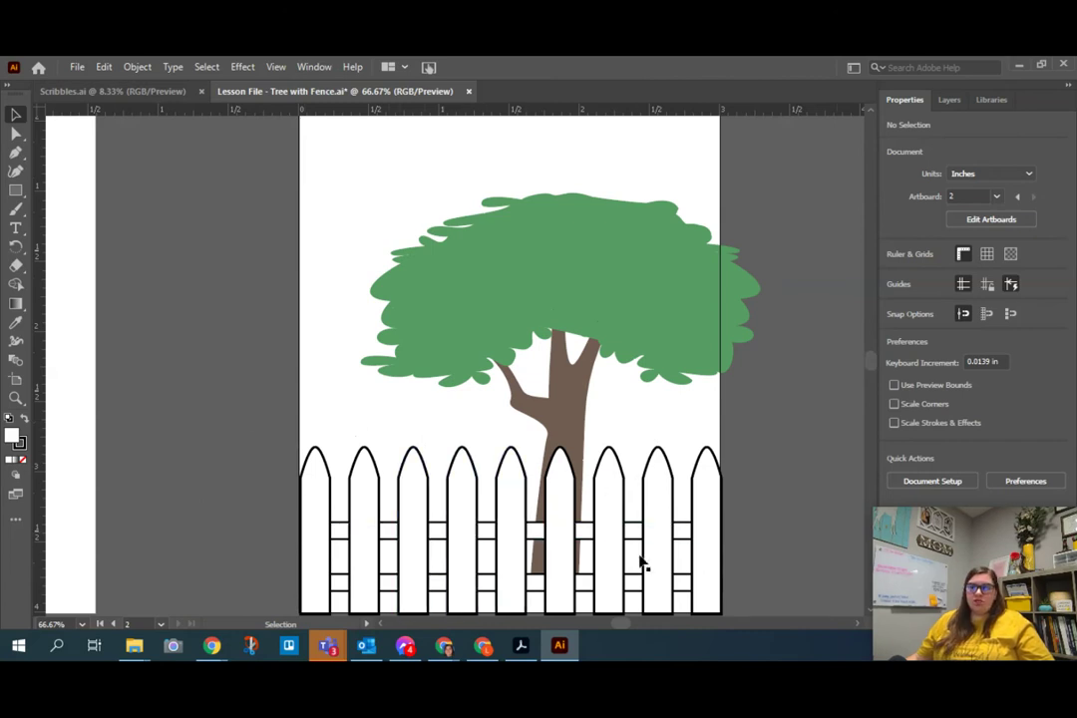
Select the fence group, then select the tree's brown trunk-and-branches path by itself
{"action": "left_click", "coordinate": [392, 534]}
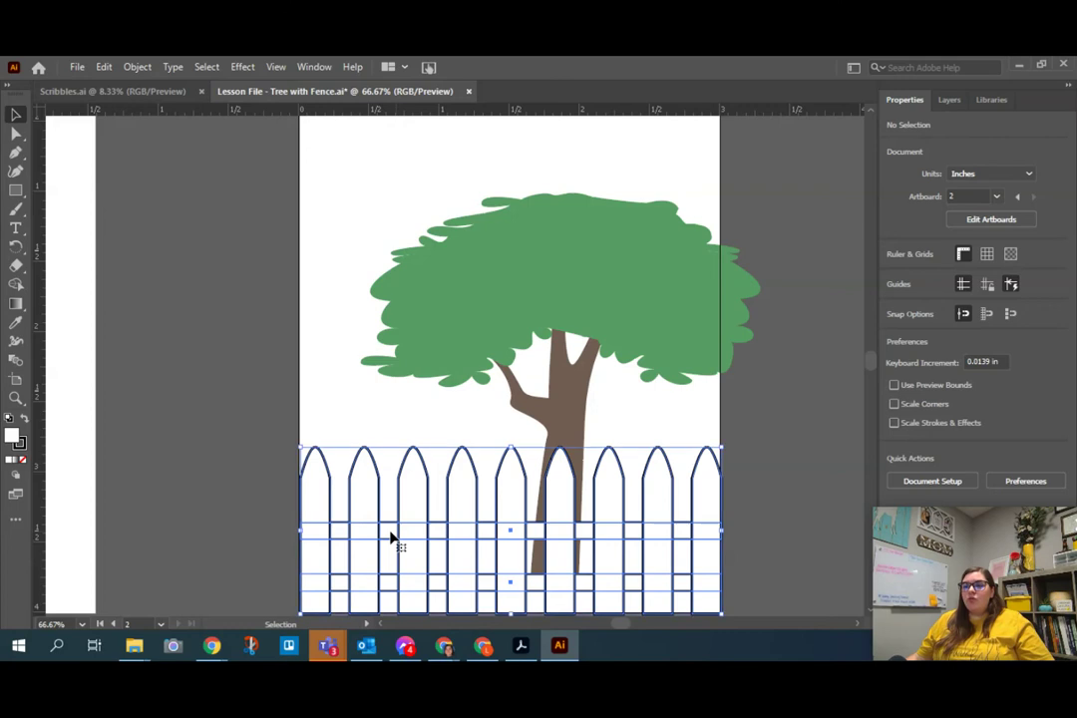
{"action": "scroll", "coordinate": [392, 538], "scroll_direction": "down", "scroll_amount": 1}
{"action": "scroll", "coordinate": [392, 537], "scroll_direction": "down", "scroll_amount": 1}
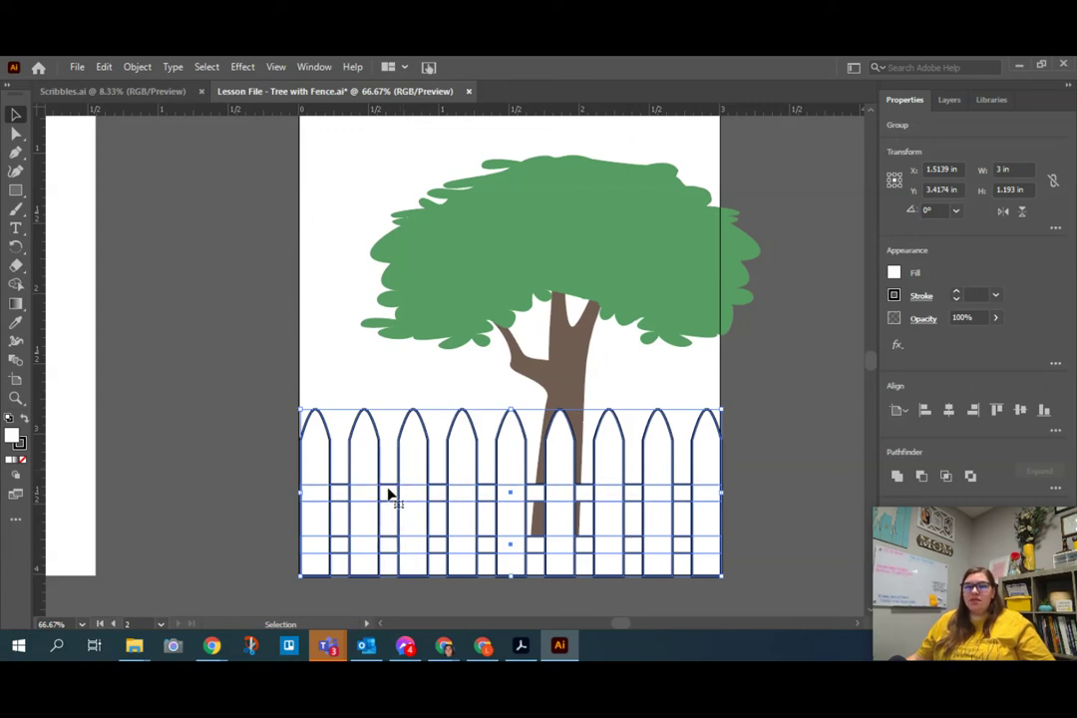
{"action": "left_click", "coordinate": [389, 494]}
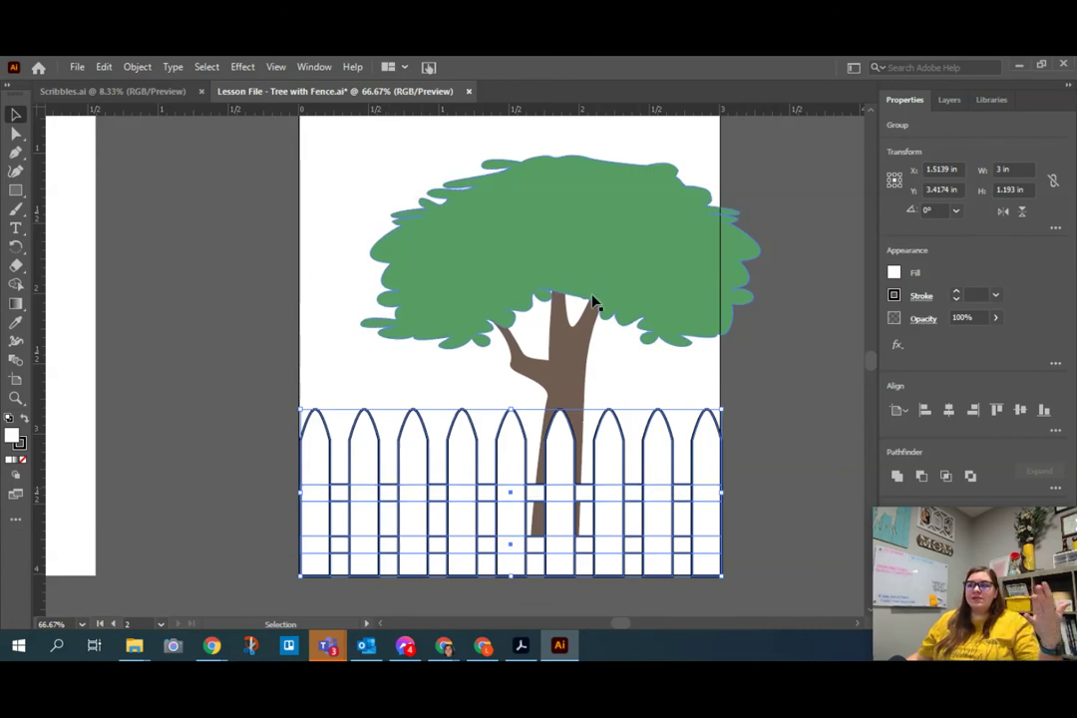
{"action": "left_click", "coordinate": [565, 363]}
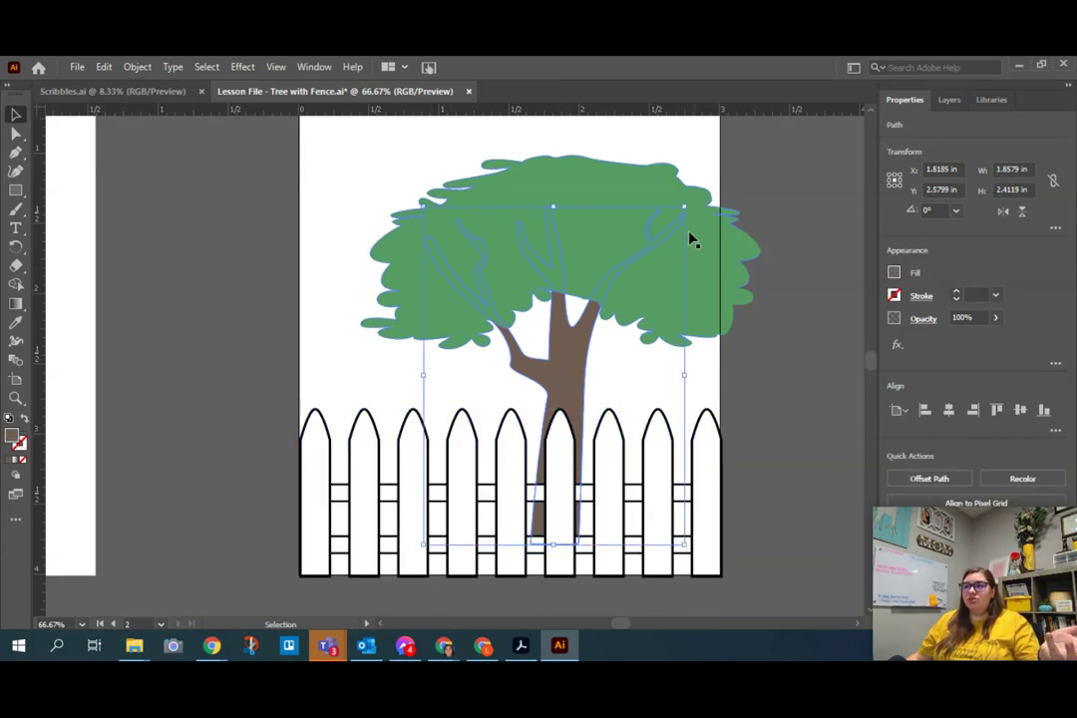
{"action": "left_click", "coordinate": [652, 254]}
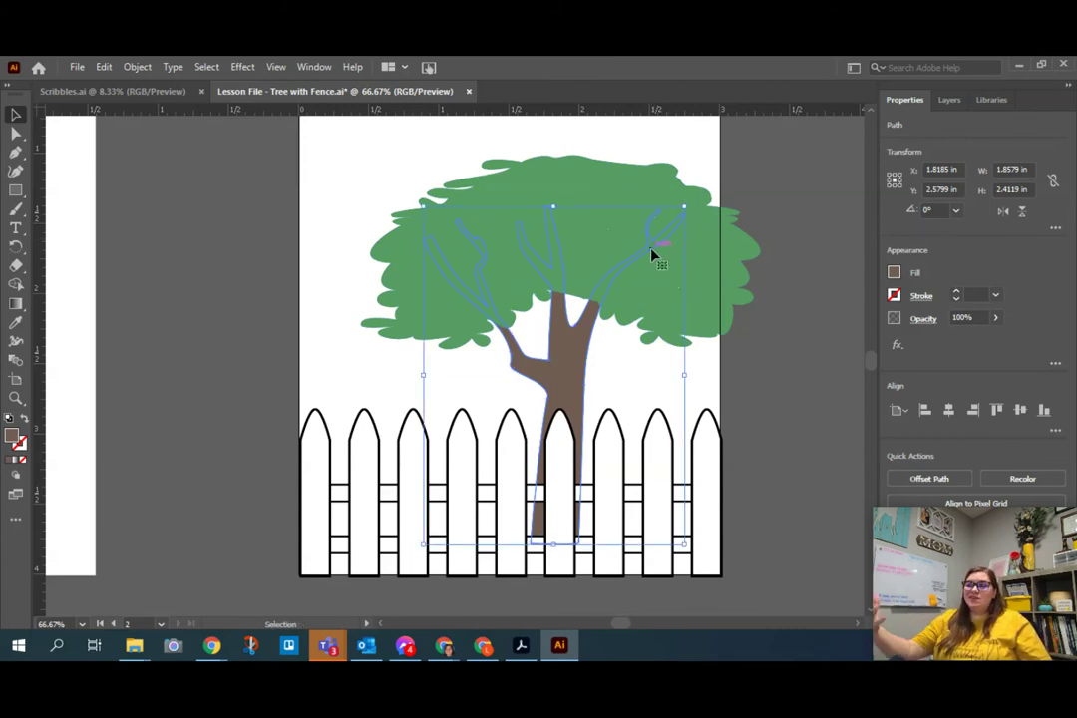
{"action": "left_click", "coordinate": [565, 346]}
Enter isolation mode on the brown trunk-and-branches path, dimming the rest of the artwork
{"action": "double_click", "coordinate": [564, 346]}
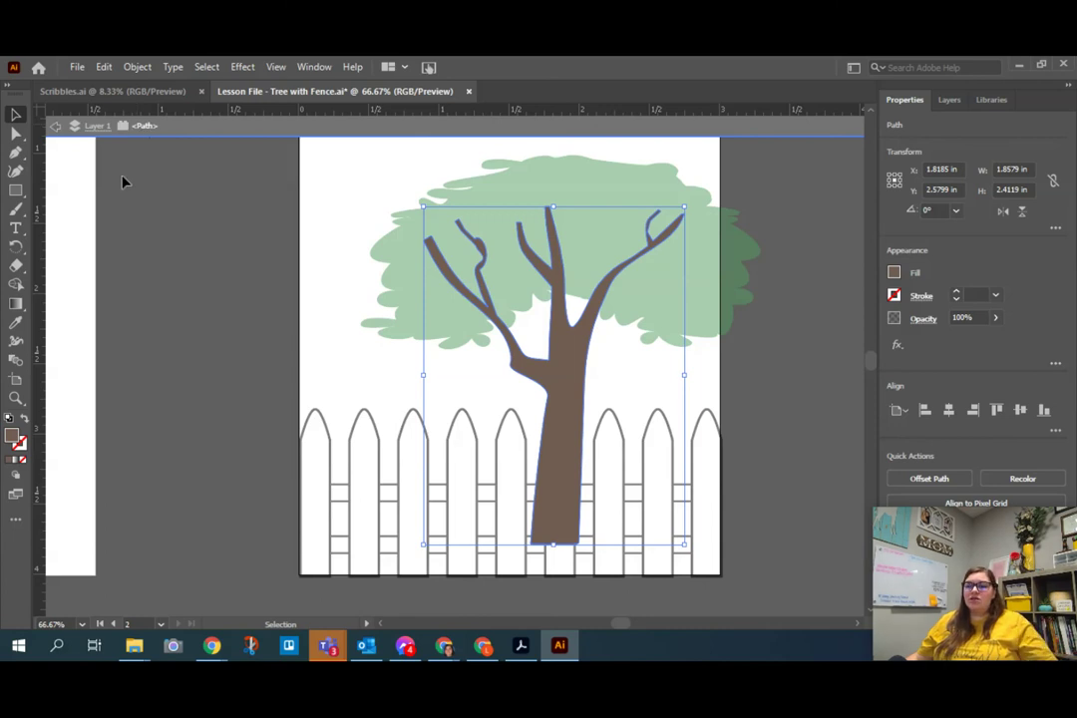
{"action": "left_click", "coordinate": [16, 268]}
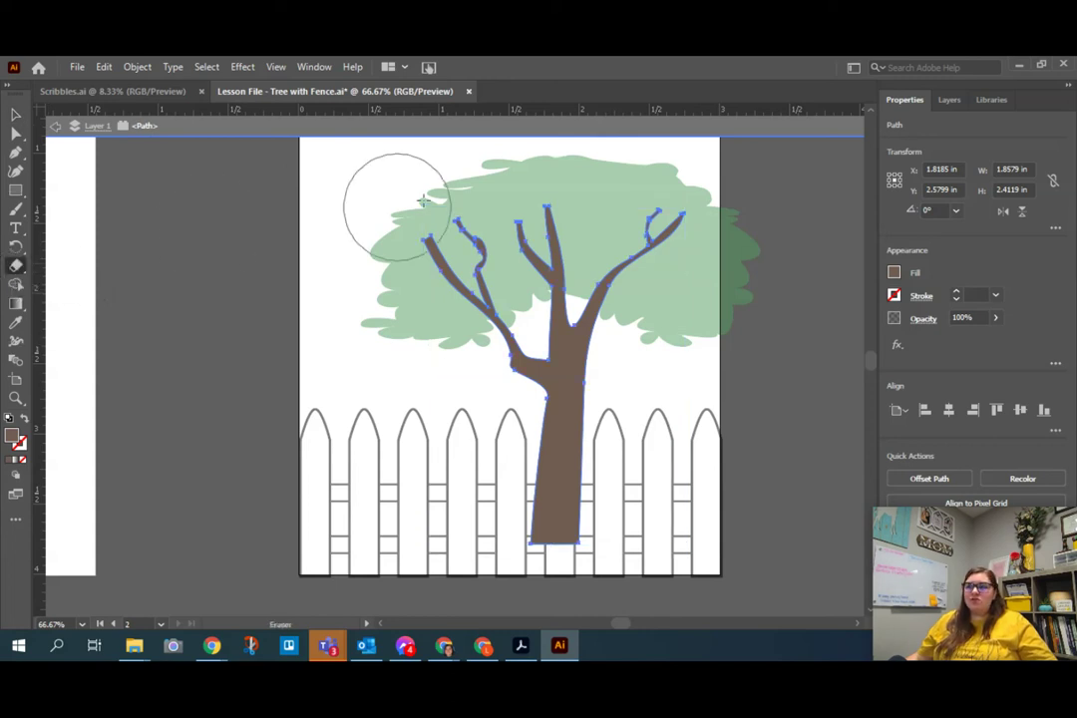
{"action": "mouse_move", "coordinate": [561, 203]}
{"action": "left_mouse_down"}
{"action": "mouse_move", "coordinate": [516, 216]}
{"action": "mouse_move", "coordinate": [557, 231]}
{"action": "mouse_move", "coordinate": [566, 191]}
{"action": "mouse_move", "coordinate": [559, 212]}
{"action": "mouse_move", "coordinate": [493, 204]}
{"action": "mouse_move", "coordinate": [511, 204]}
{"action": "left_mouse_up"}
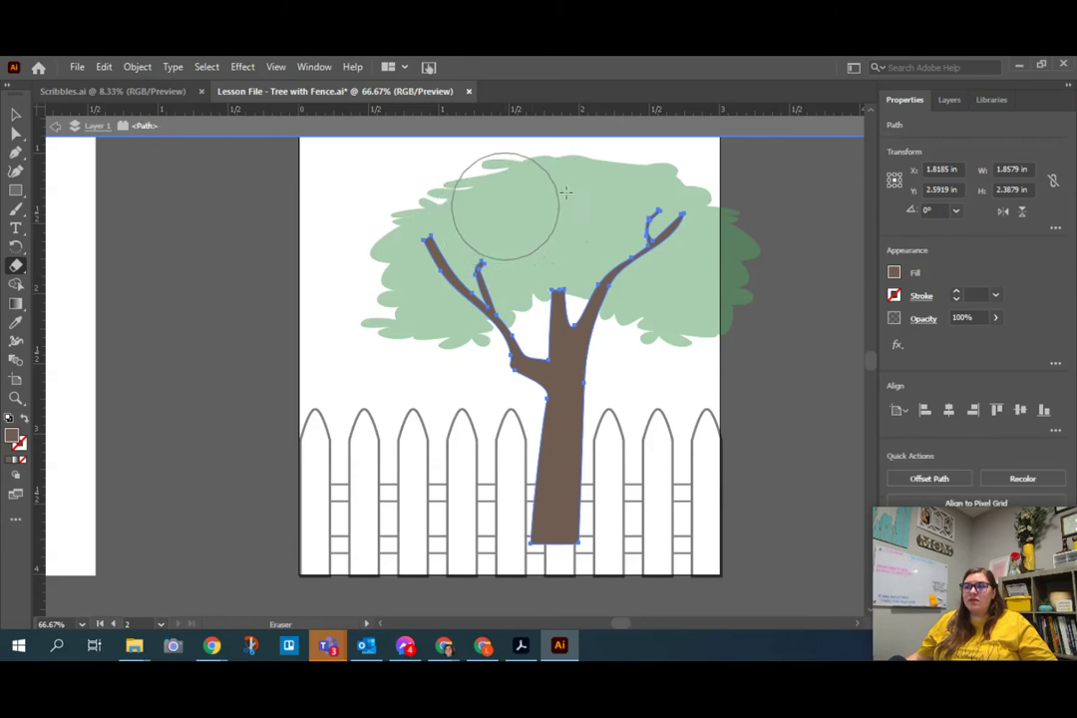
{"action": "key", "text": "ctrl"}
{"action": "key", "text": "bracketleft"}
{"action": "mouse_move", "coordinate": [579, 176]}
{"action": "left_mouse_down"}
{"action": "mouse_move", "coordinate": [585, 193]}
{"action": "mouse_move", "coordinate": [543, 190]}
{"action": "left_mouse_up"}
{"action": "key", "text": "ctrl+z"}
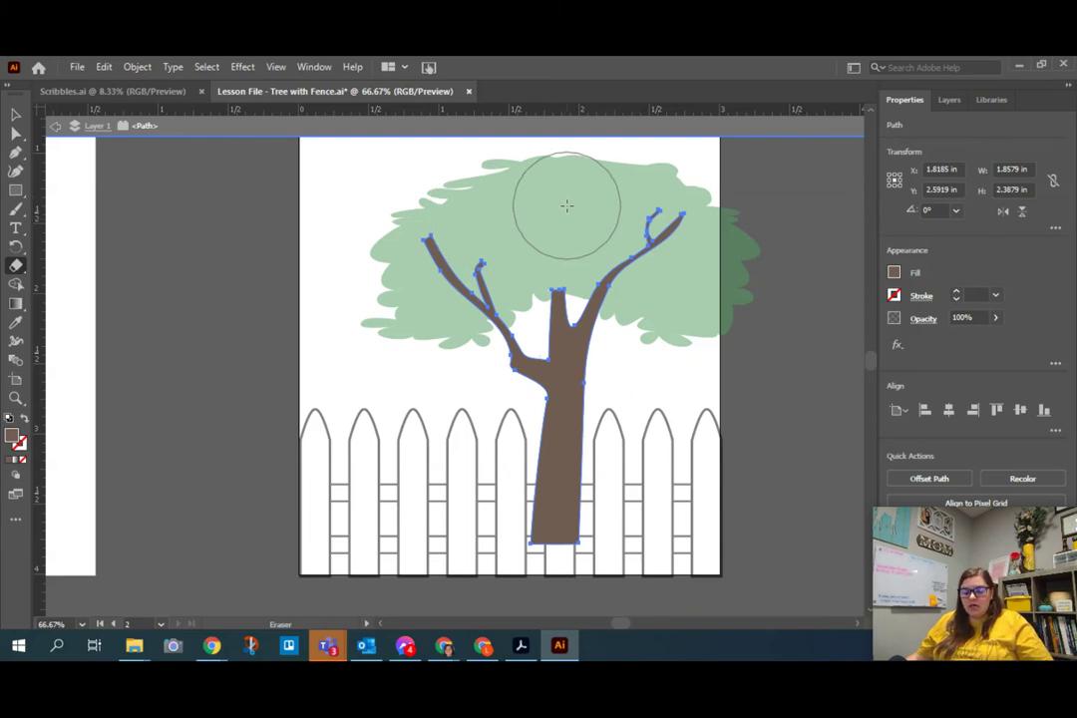
{"action": "key", "text": "v"}
{"action": "key", "text": "ctrl+z"}
{"action": "key", "text": "ctrl+z"}
{"action": "key", "text": "ctrl+z"}
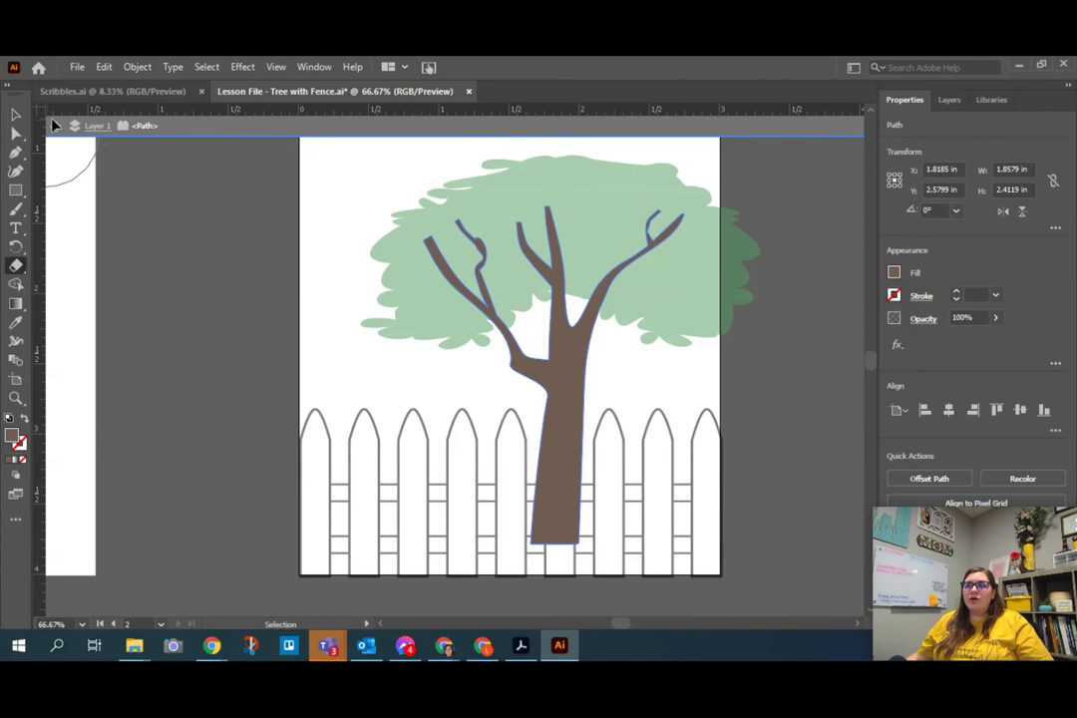
Back out of the Eraser, return to the Selection tool, and double-click the pasteboard to exit isolation
{"action": "key", "text": "shift+e"}
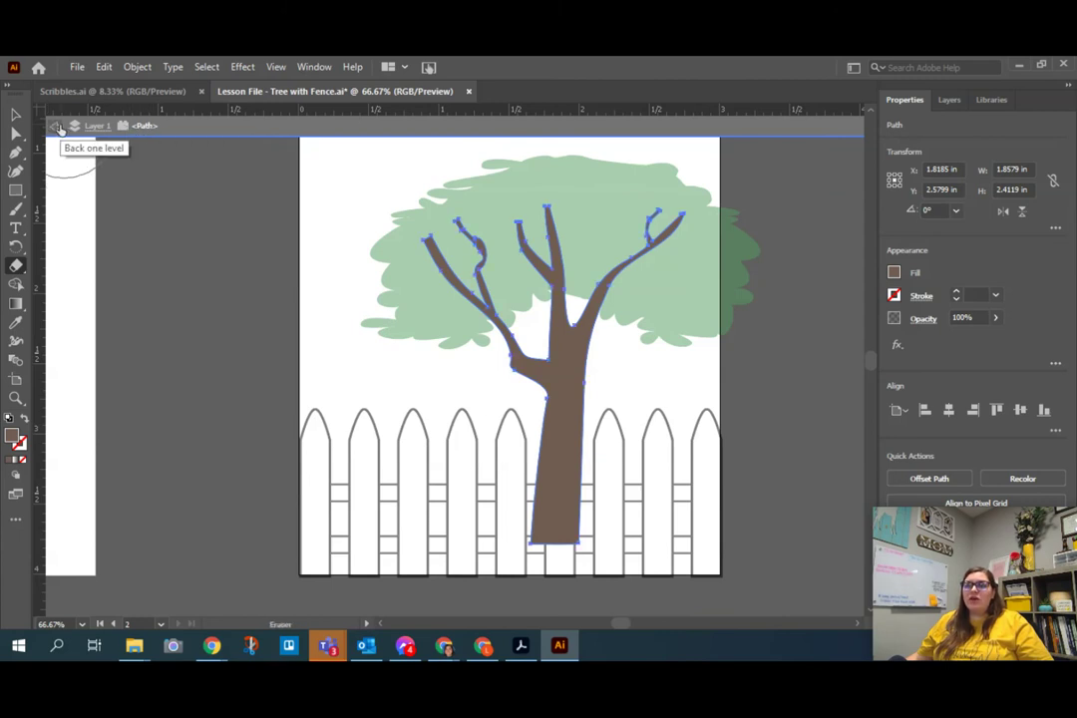
{"action": "key", "text": "ctrl+z"}
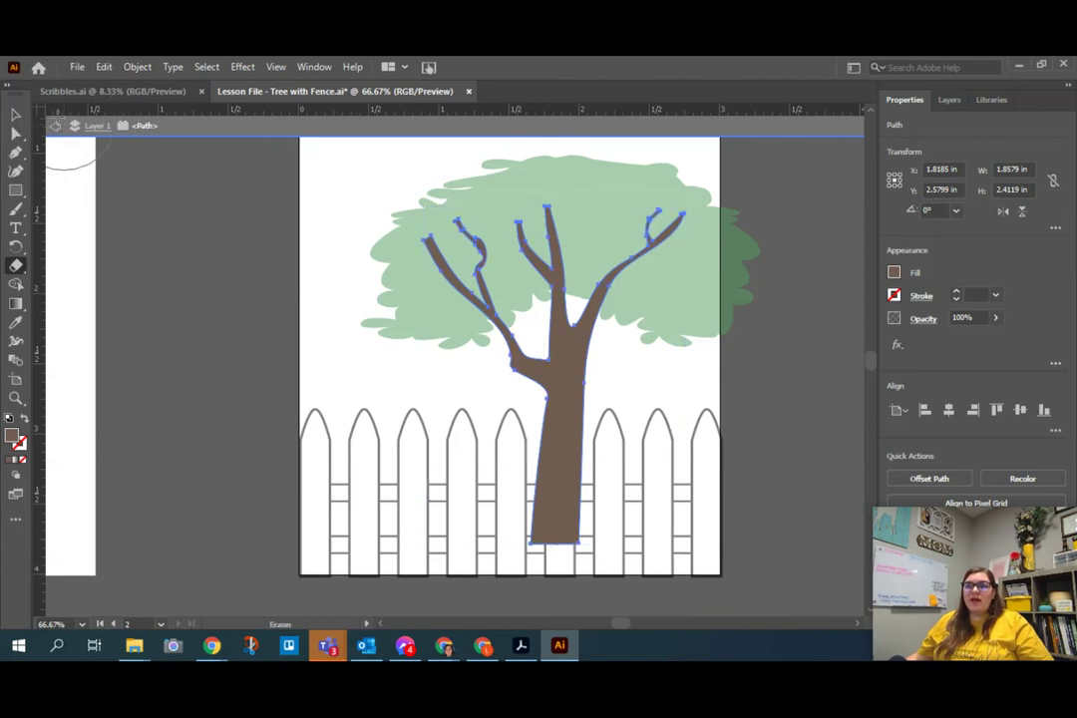
{"action": "left_click", "coordinate": [22, 117]}
{"action": "left_click", "coordinate": [22, 117]}
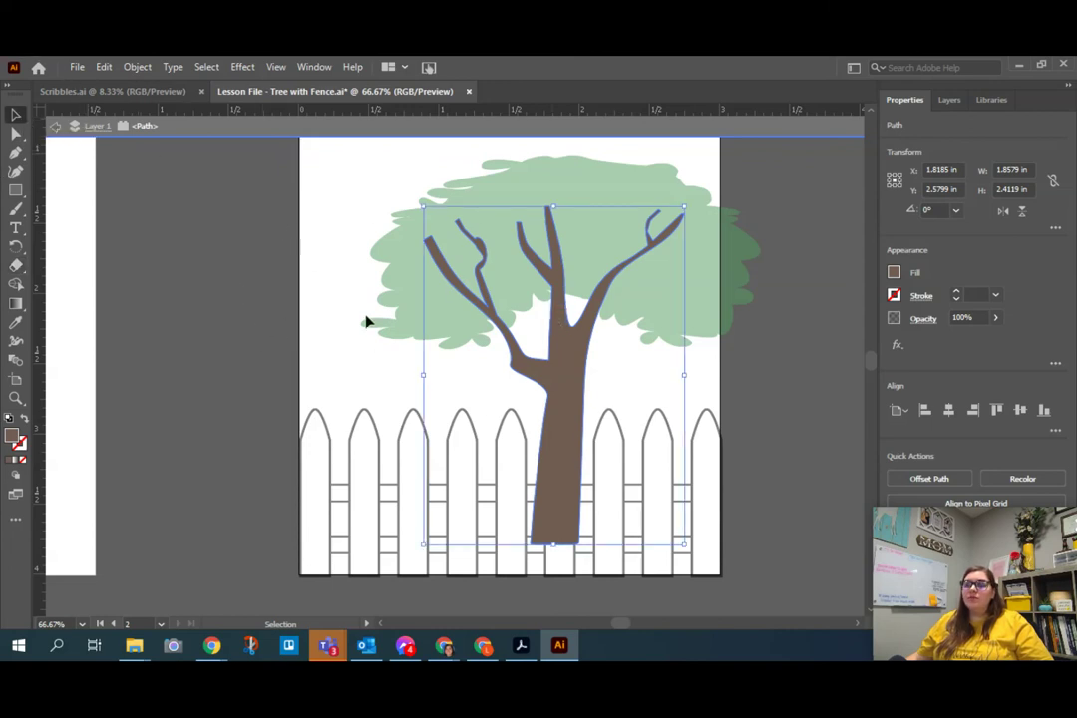
{"action": "left_click", "coordinate": [239, 351]}
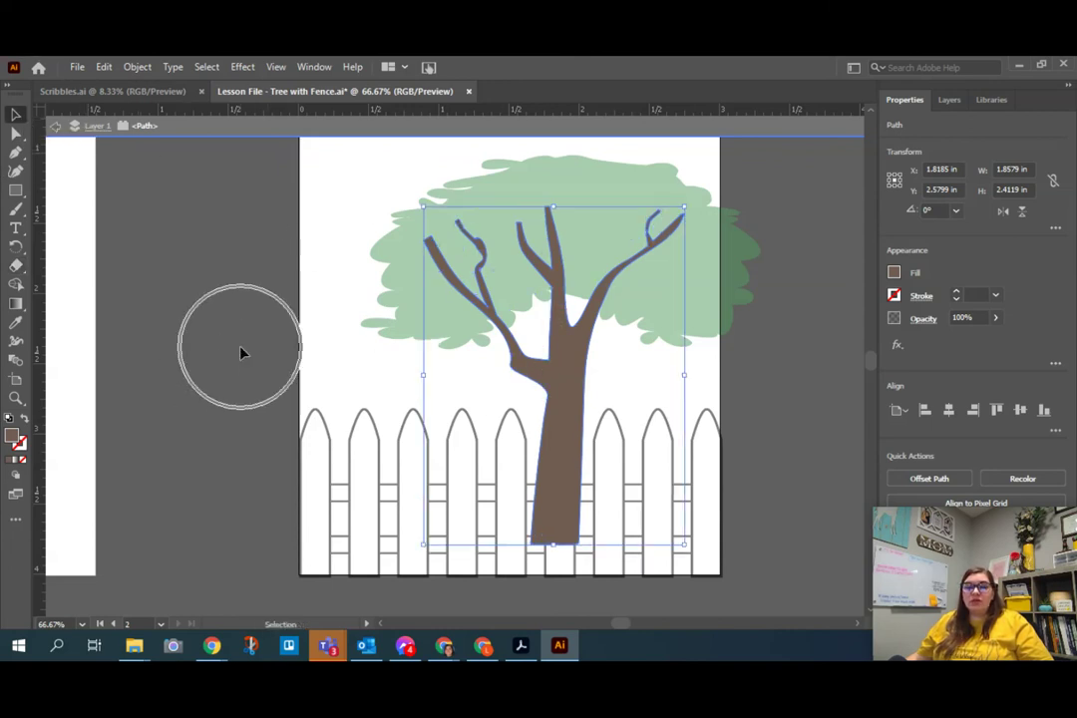
{"action": "left_click", "coordinate": [239, 351]}
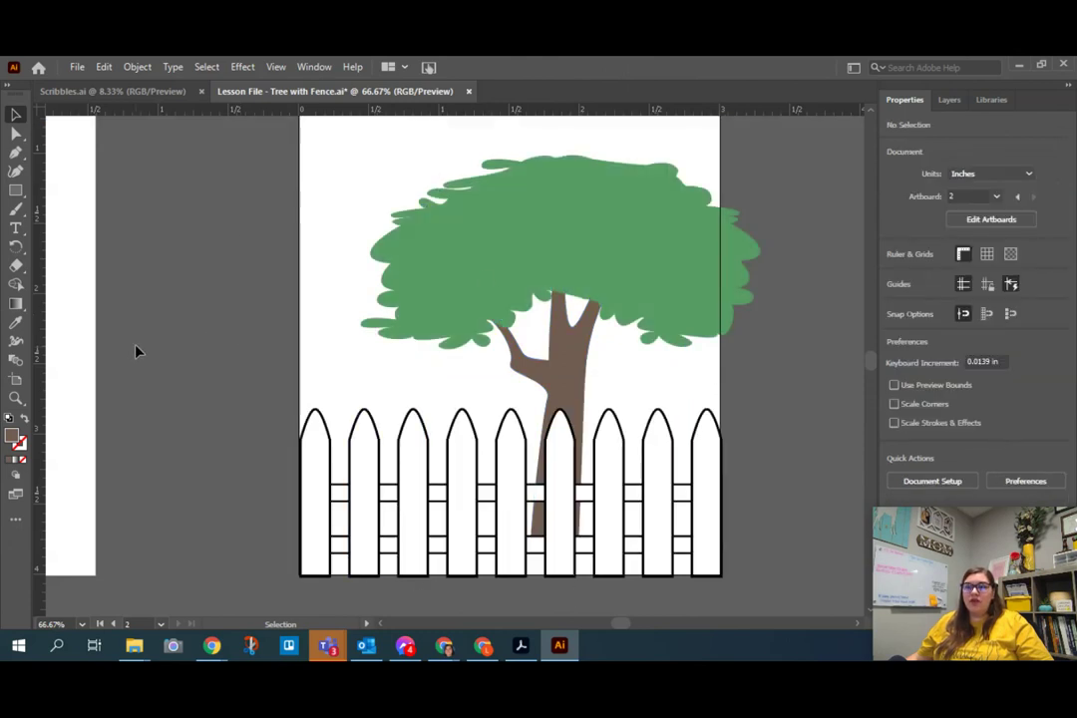
Isolate the fence group and drag its upper and lower horizontal rails higher
{"action": "key", "text": "a"}
{"action": "key", "text": "v"}
{"action": "left_click", "coordinate": [407, 509]}
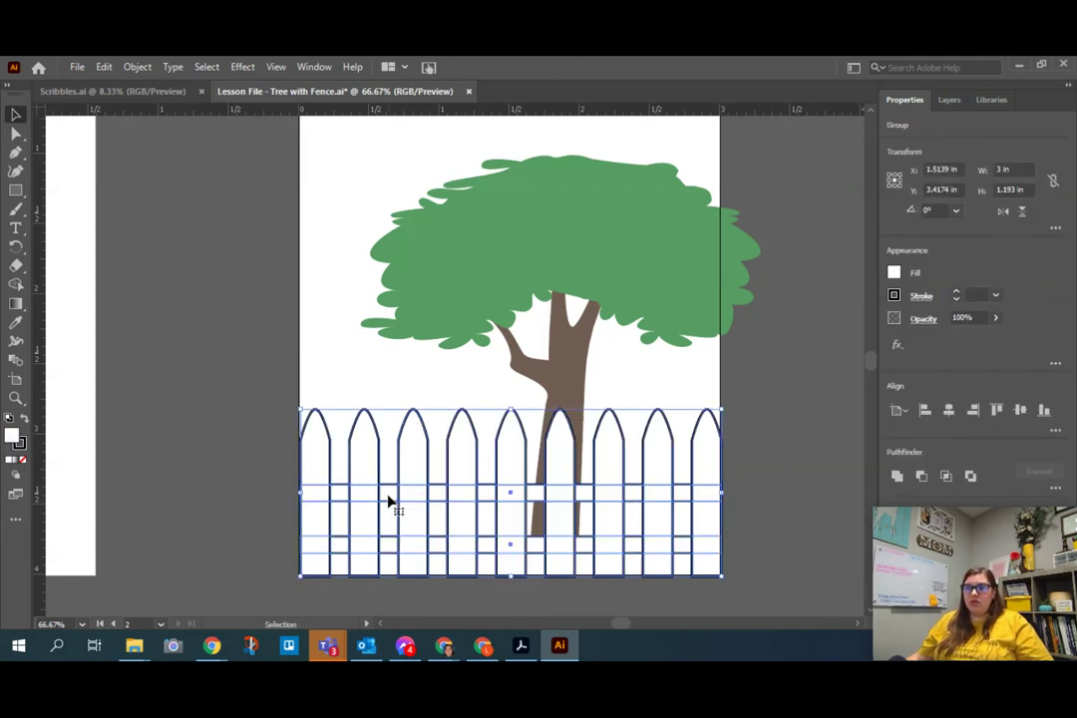
{"action": "double_click", "coordinate": [389, 501]}
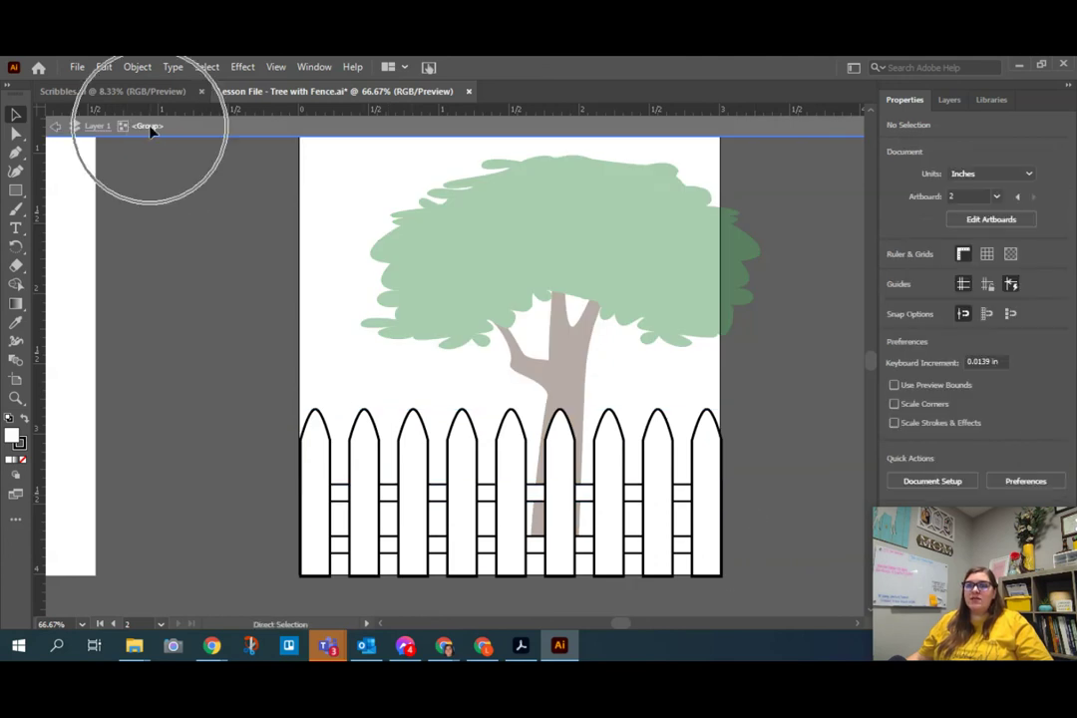
{"action": "left_click", "coordinate": [388, 497]}
{"action": "left_click_drag", "start_coordinate": [389, 498], "coordinate": [393, 481]}
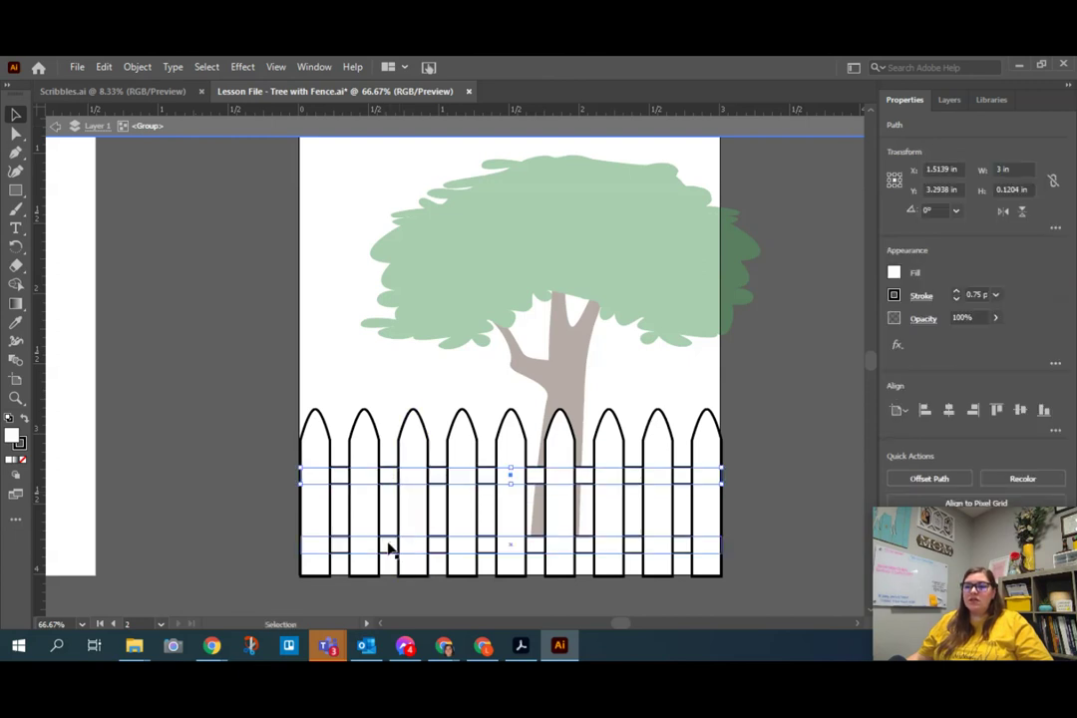
{"action": "left_click_drag", "start_coordinate": [387, 547], "coordinate": [386, 532]}
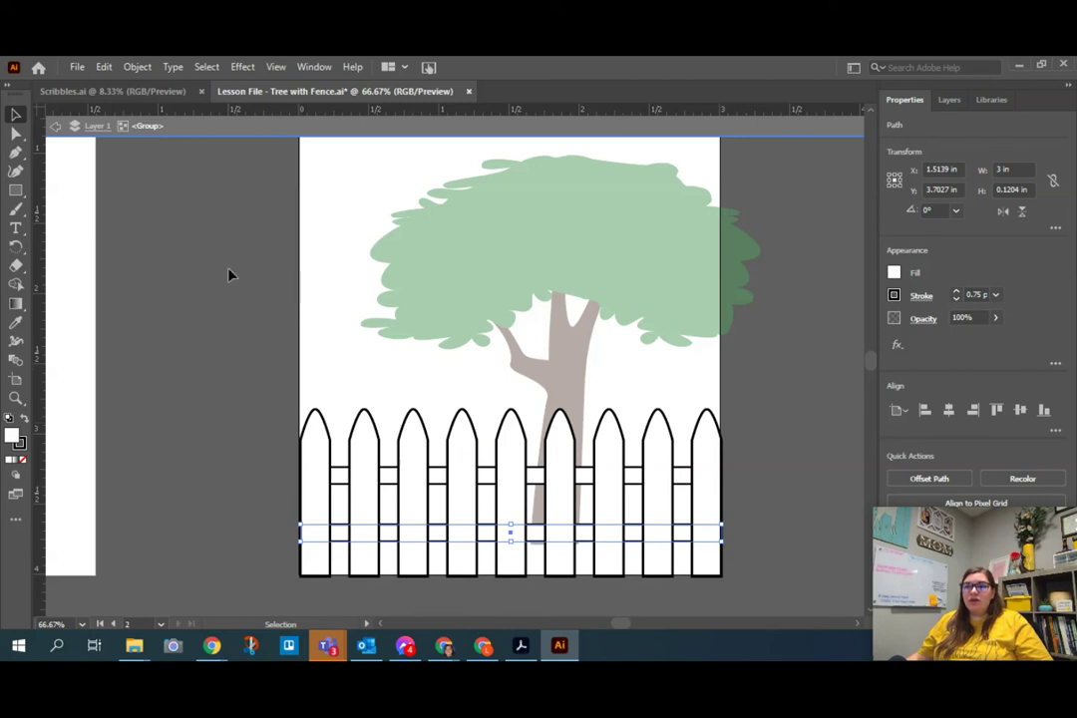
With the Selection tool, double-click the pasteboard to exit the fence group's isolation
{"action": "left_click", "coordinate": [16, 132]}
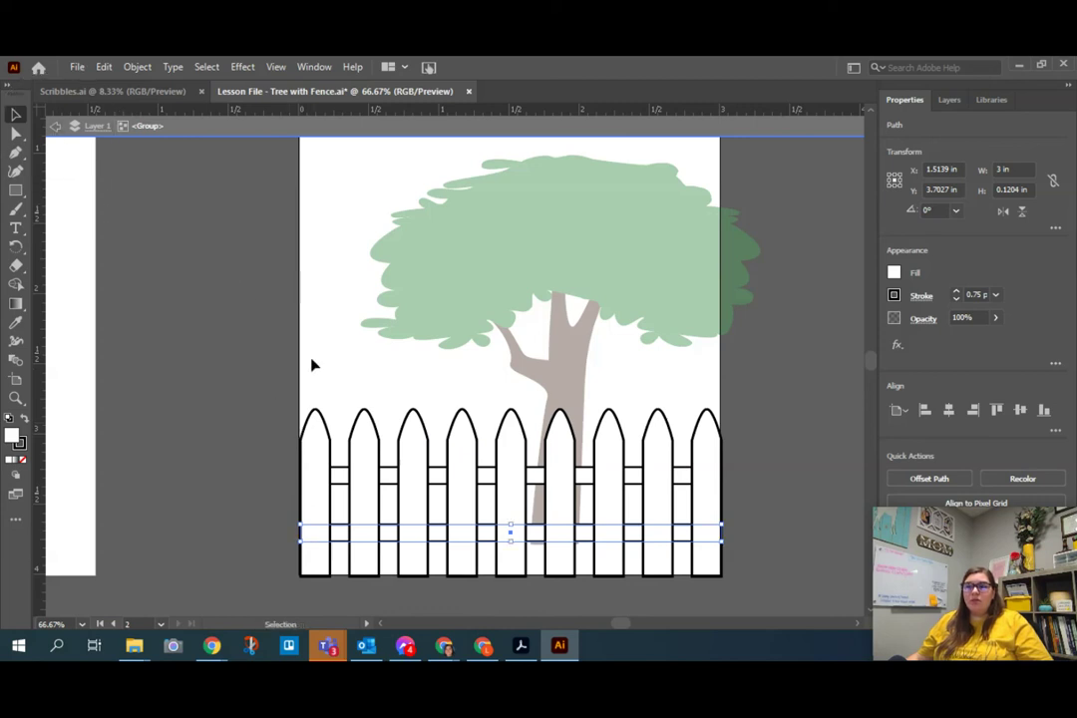
{"action": "key", "text": "v"}
{"action": "double_click", "coordinate": [237, 374]}
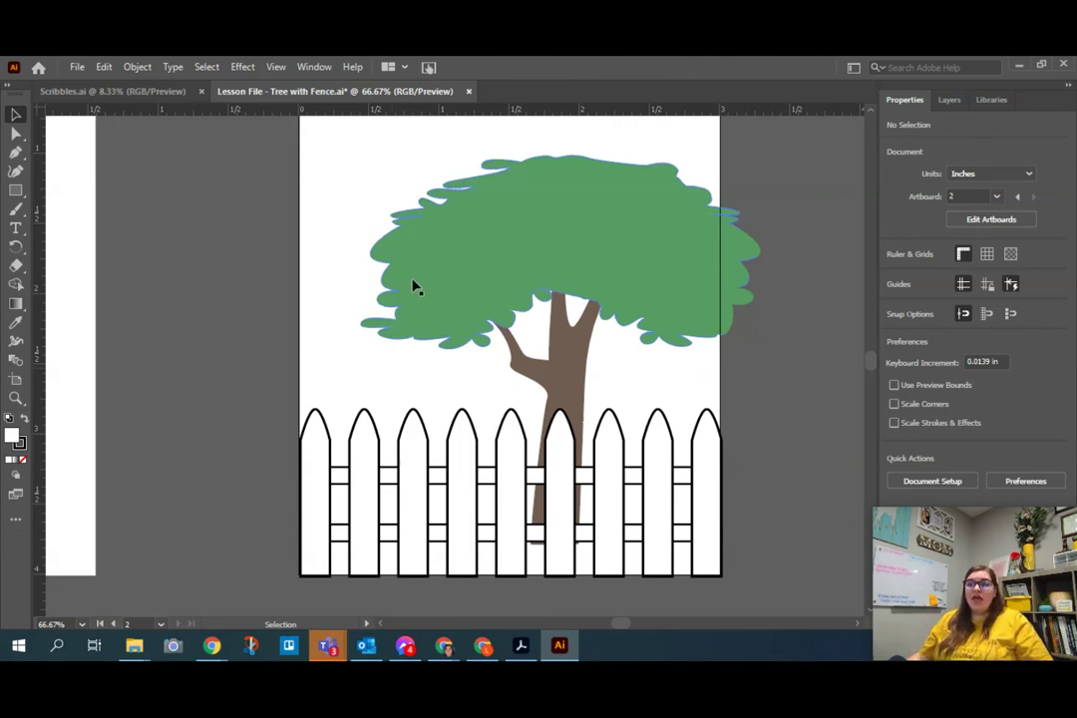
{"action": "double_click", "coordinate": [528, 288]}
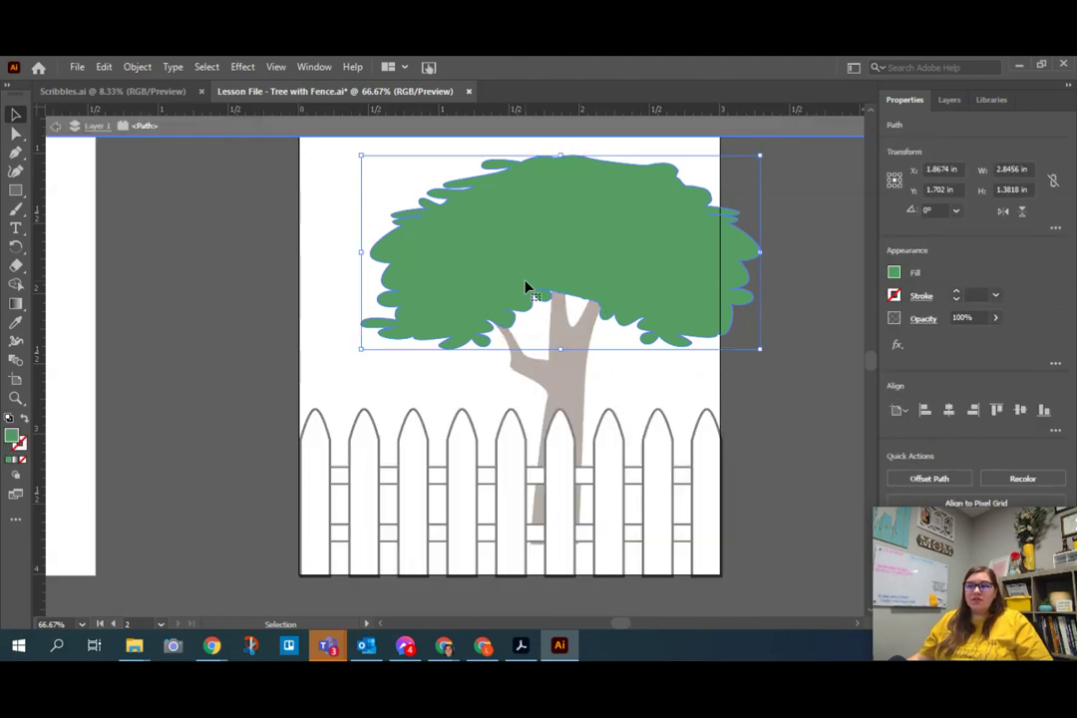
{"action": "double_click", "coordinate": [229, 292]}
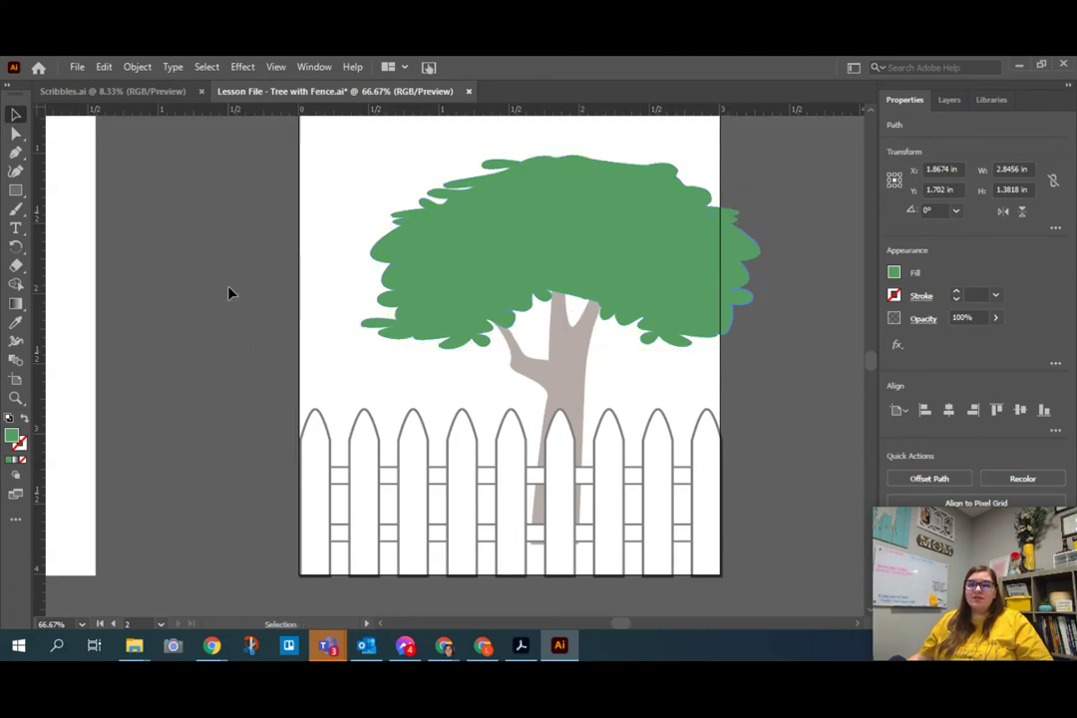